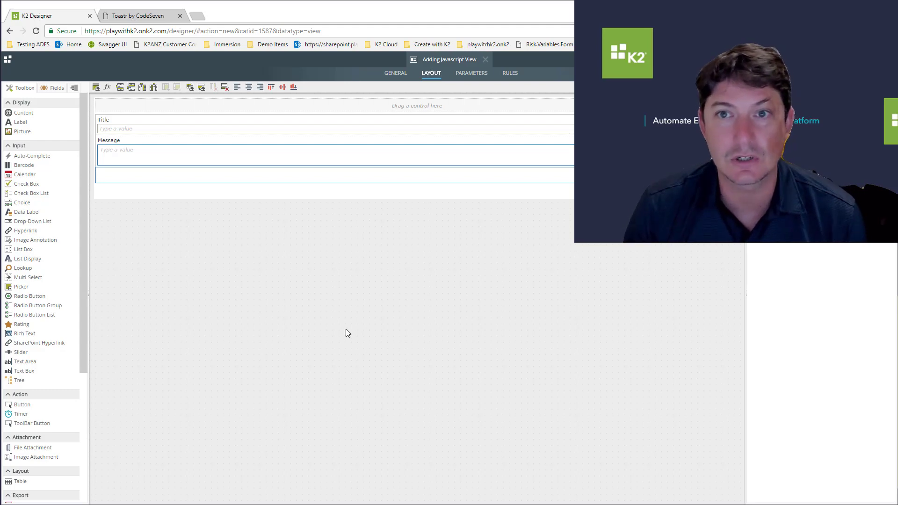
# Scroll the Toastr page down to the Quick start steps and the toastr.info example.
pyautogui.click(143, 18)
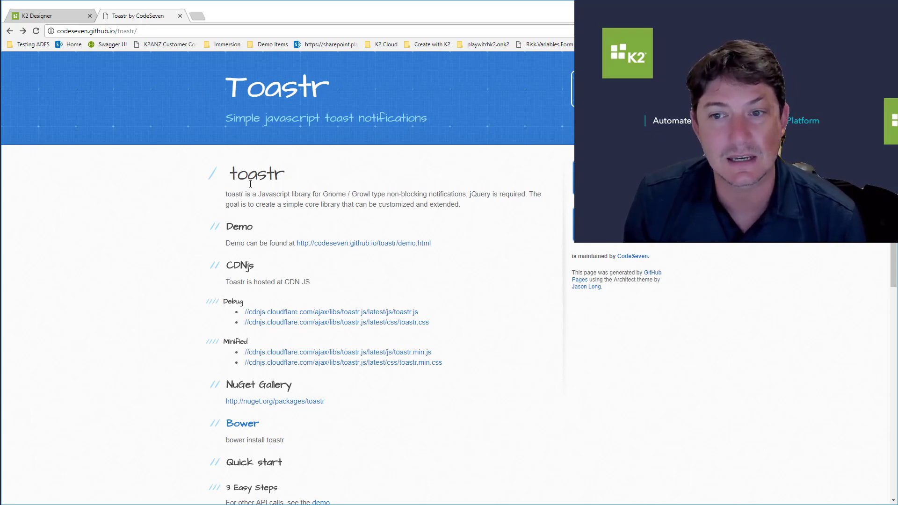
pyautogui.scroll(-4, 251, 184)
pyautogui.scroll(-1, 284, 230)
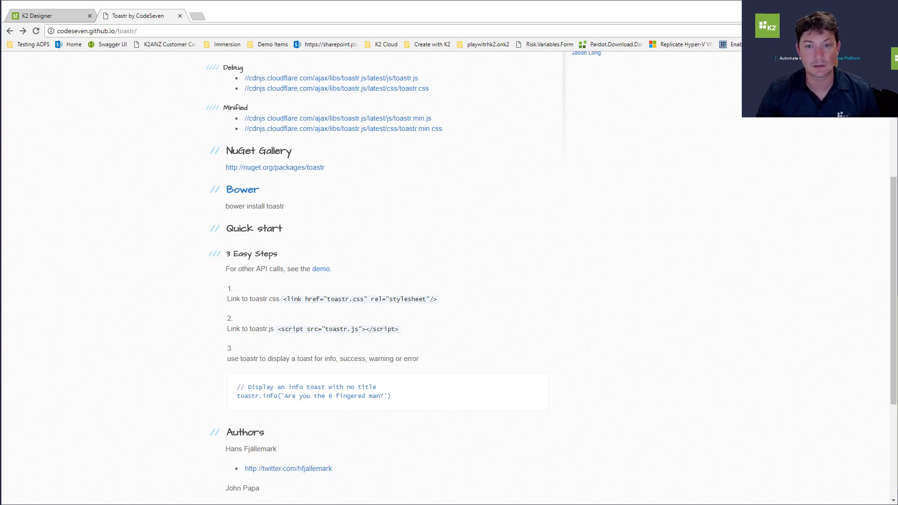
# Move and shrink Notepad beside the Toastr page, with the caret after the script tag line.
pyautogui.hotkey('alt', 'Tab')
pyautogui.moveTo(483, 124); pyautogui.dragTo(580, 90)
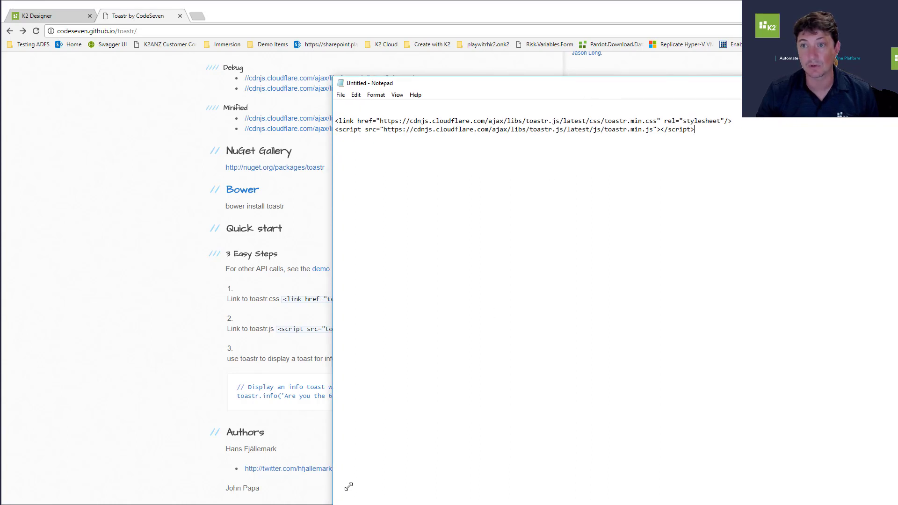
pyautogui.moveTo(349, 487); pyautogui.dragTo(470, 347)
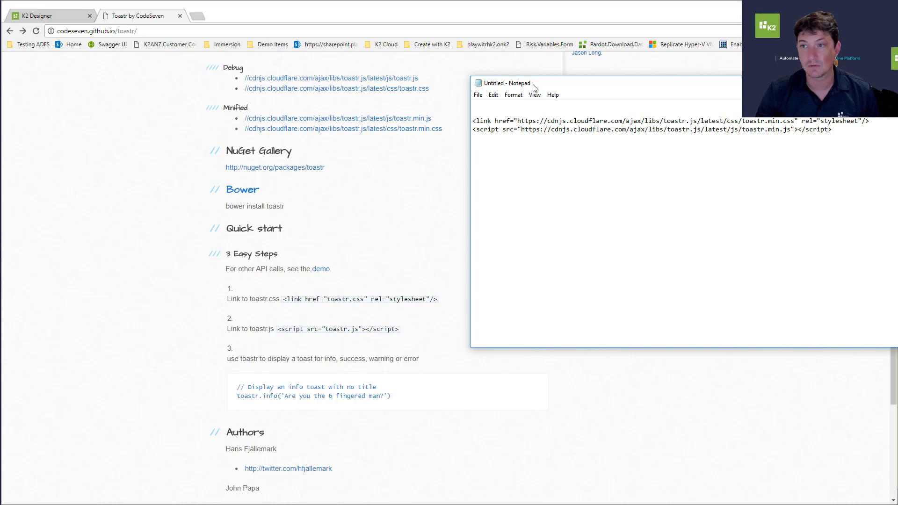
pyautogui.moveTo(531, 85); pyautogui.dragTo(470, 202)
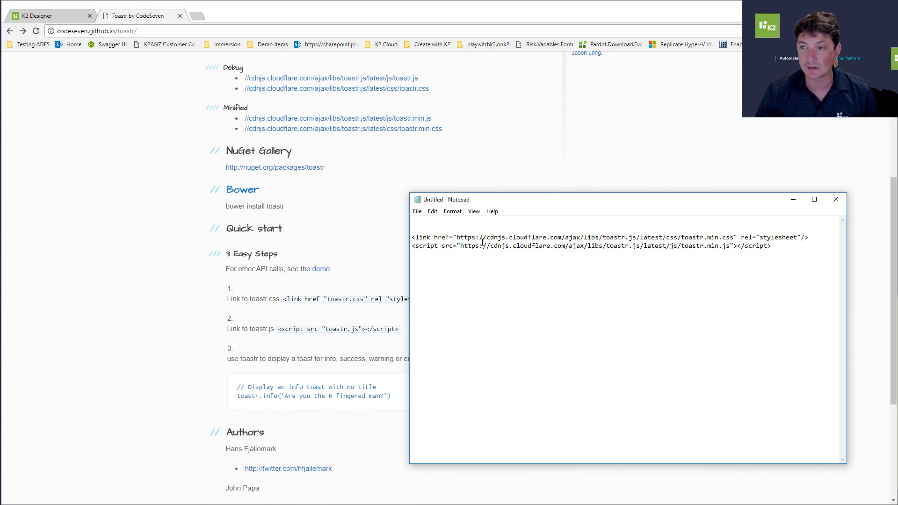
pyautogui.moveTo(457, 236); pyautogui.dragTo(780, 248)
pyautogui.click(782, 248)
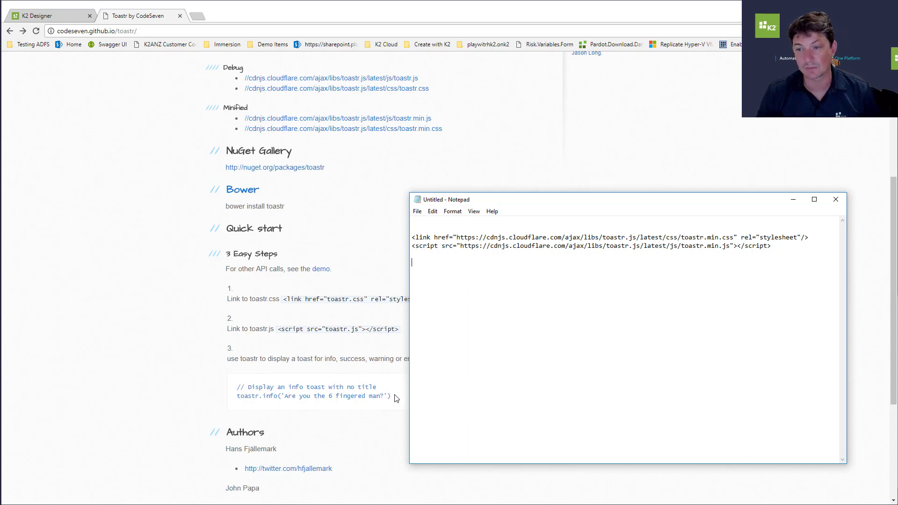
# Paste the page's toastr.info example below the tags and change it to toastr.info('Title','Message').
pyautogui.moveTo(392, 396); pyautogui.dragTo(237, 397)
pyautogui.hotkey('ctrl', 'c')
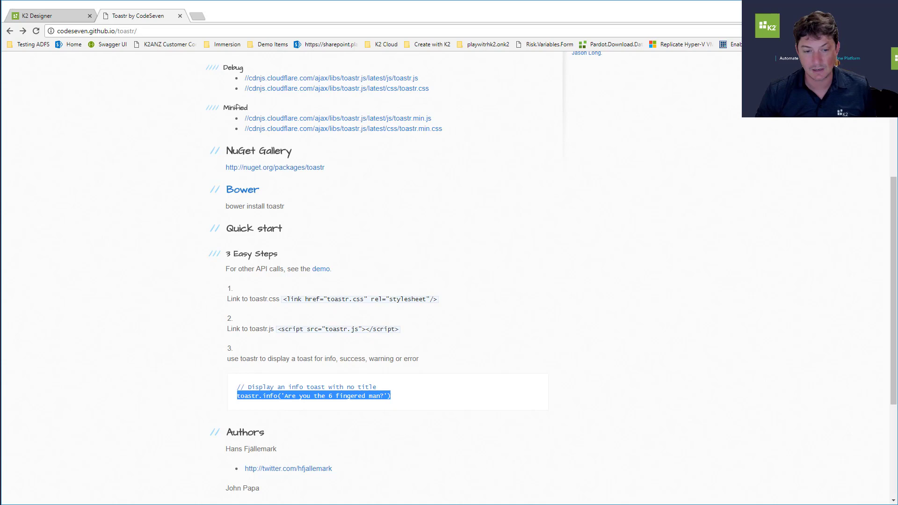
pyautogui.hotkey('alt', 'Tab')
pyautogui.hotkey('ctrl', 'v')
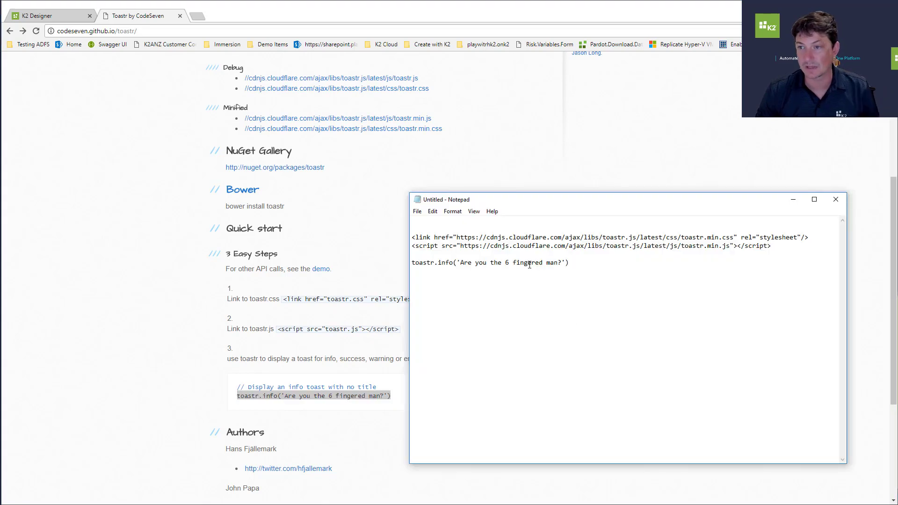
pyautogui.click(515, 257)
pyautogui.press('Return')
pyautogui.press('Return')
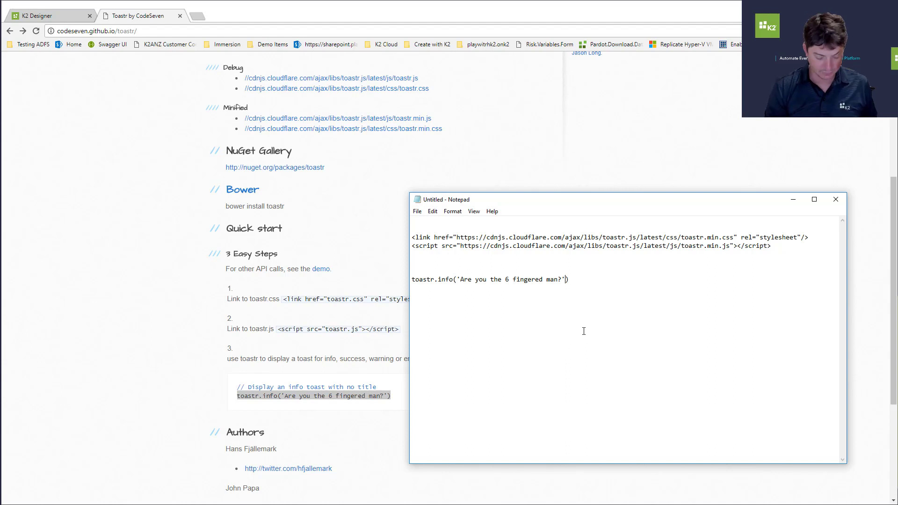
pyautogui.write(",''")
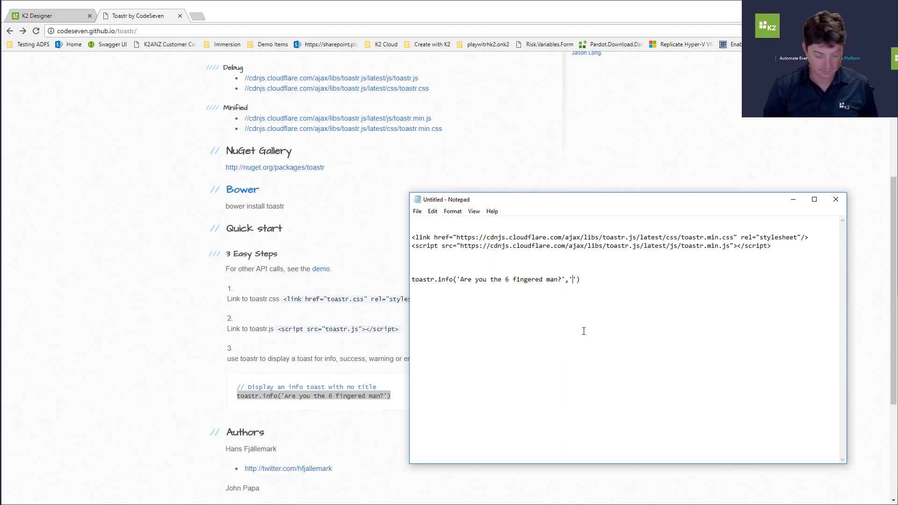
pyautogui.write('Message')
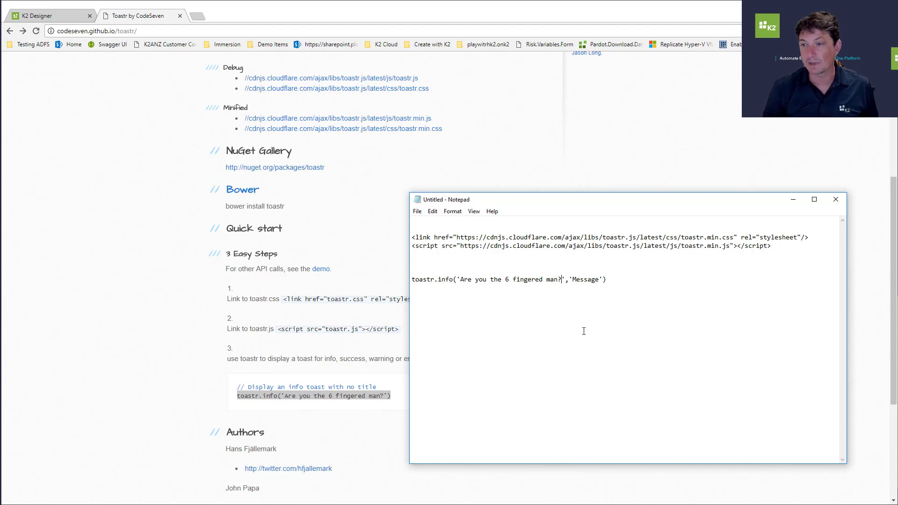
pyautogui.press('BackSpace')
pyautogui.press('BackSpace')
pyautogui.press('BackSpace')
pyautogui.press('BackSpace')
pyautogui.press('BackSpace')
pyautogui.press('BackSpace')
pyautogui.press('BackSpace')
pyautogui.press('BackSpace')
pyautogui.press('BackSpace')
pyautogui.press('BackSpace')
pyautogui.press('BackSpace')
pyautogui.press('BackSpace')
pyautogui.press('BackSpace')
pyautogui.press('BackSpace')
pyautogui.press('BackSpace')
pyautogui.press('BackSpace')
pyautogui.press('BackSpace')
pyautogui.press('BackSpace')
pyautogui.press('BackSpace')
pyautogui.press('BackSpace')
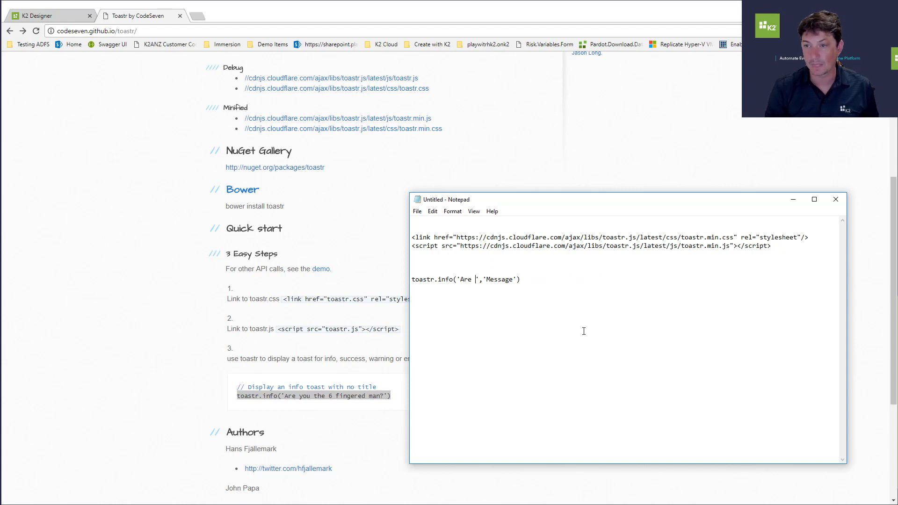
pyautogui.press('BackSpace')
pyautogui.press('BackSpace')
pyautogui.press('BackSpace')
pyautogui.press('BackSpace')
pyautogui.write('Title')
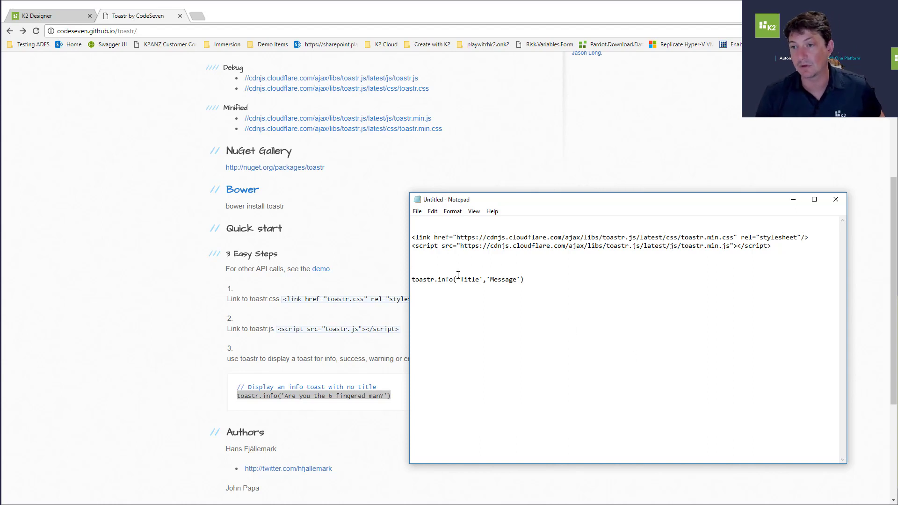
pyautogui.moveTo(526, 280); pyautogui.dragTo(416, 280)
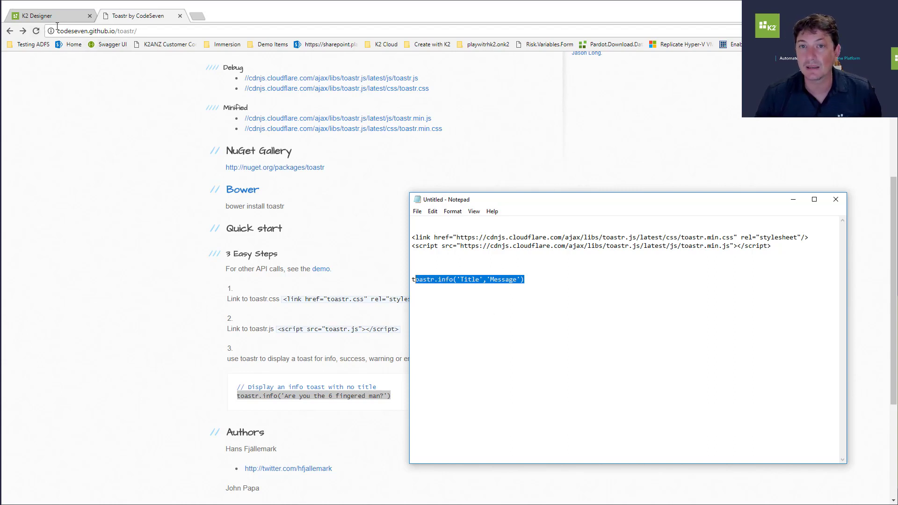
# Open the Adding Javascript View's runtime page from K2 Designer.
pyautogui.click(39, 16)
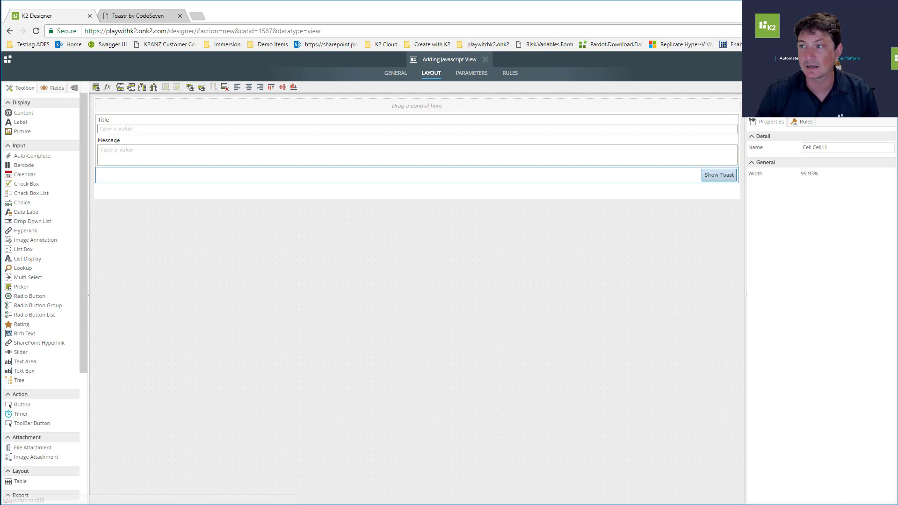
pyautogui.click(719, 175)
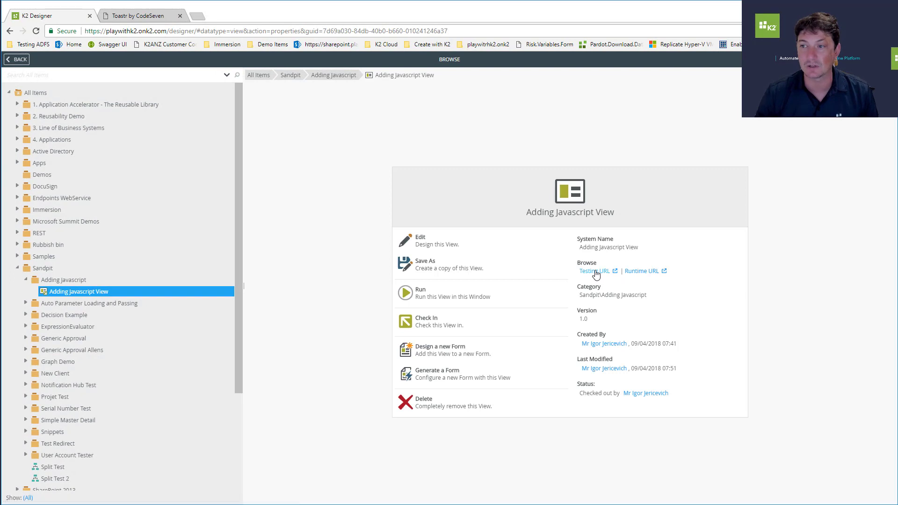
pyautogui.click(592, 269)
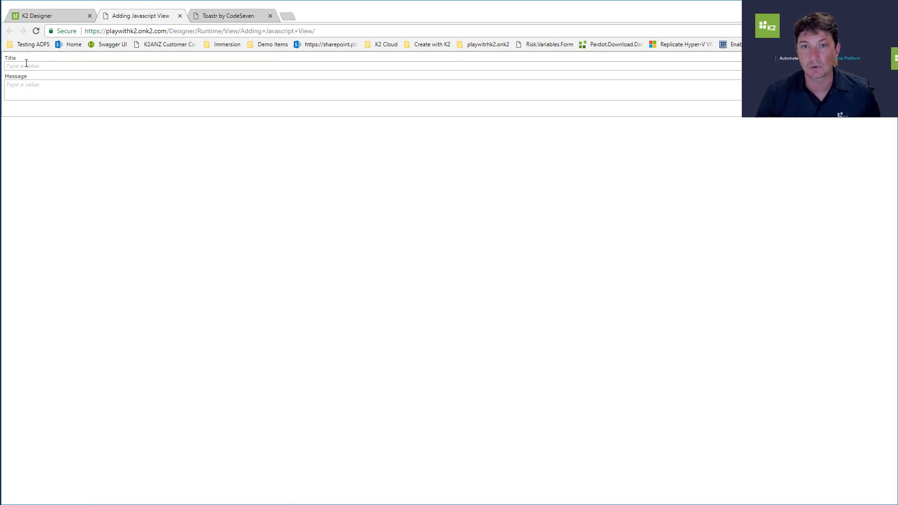
# Enter sample Title 'jhgjhg' and Message 'jhg', then close the runtime page and edit the view.
pyautogui.click(26, 66)
pyautogui.write('jhgjhg')
pyautogui.click(33, 85)
pyautogui.write('jhg')
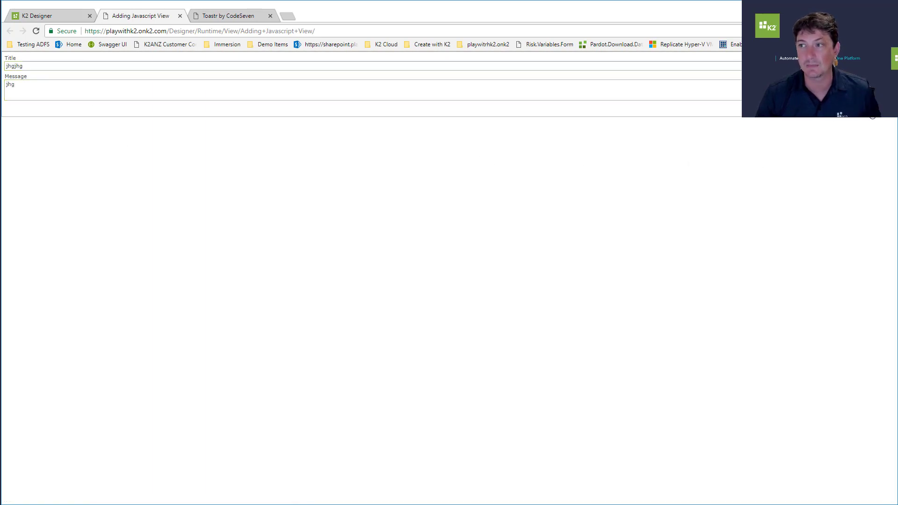
pyautogui.click(180, 16)
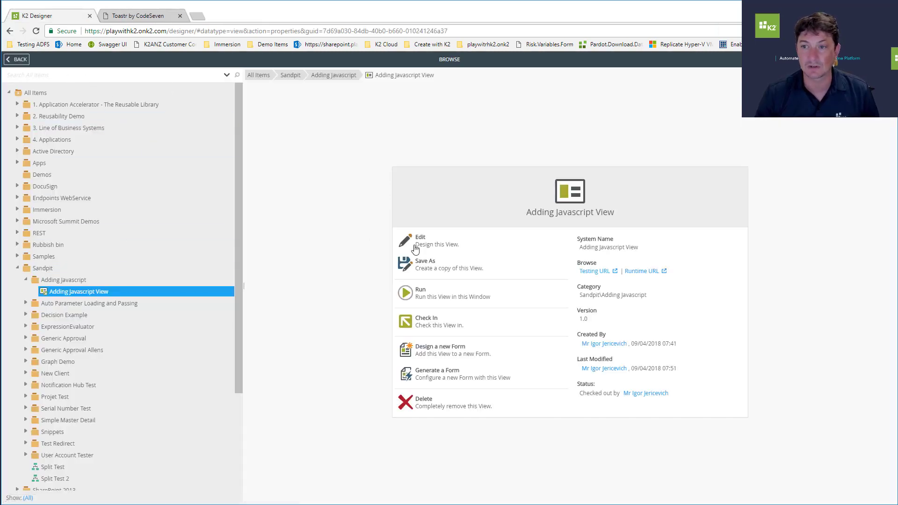
pyautogui.click(439, 241)
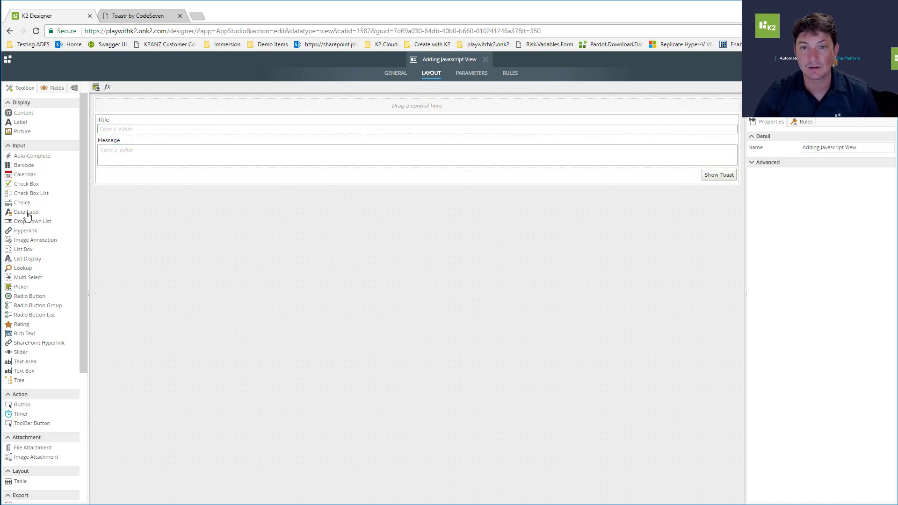
# Add a data label in a new row below Show Toast, named Data Label CSS.
pyautogui.moveTo(28, 215); pyautogui.dragTo(127, 185)
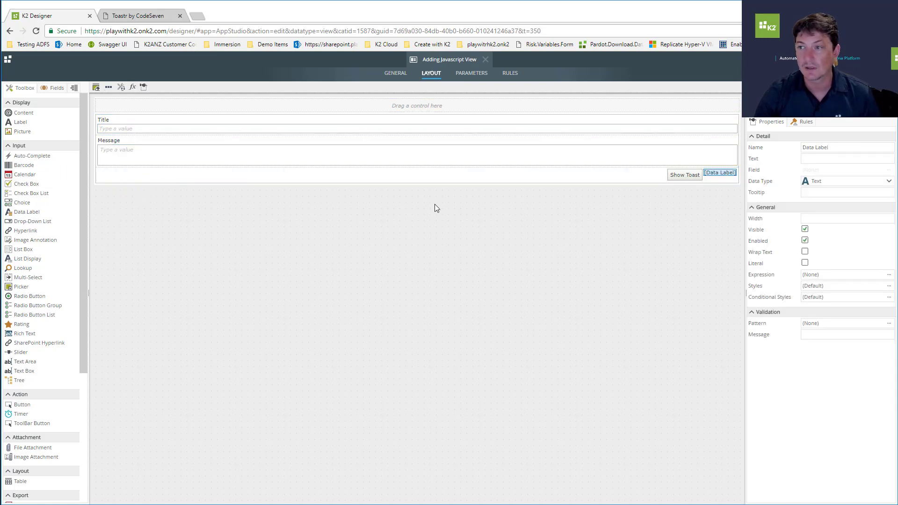
pyautogui.click(724, 181)
pyautogui.click(722, 173)
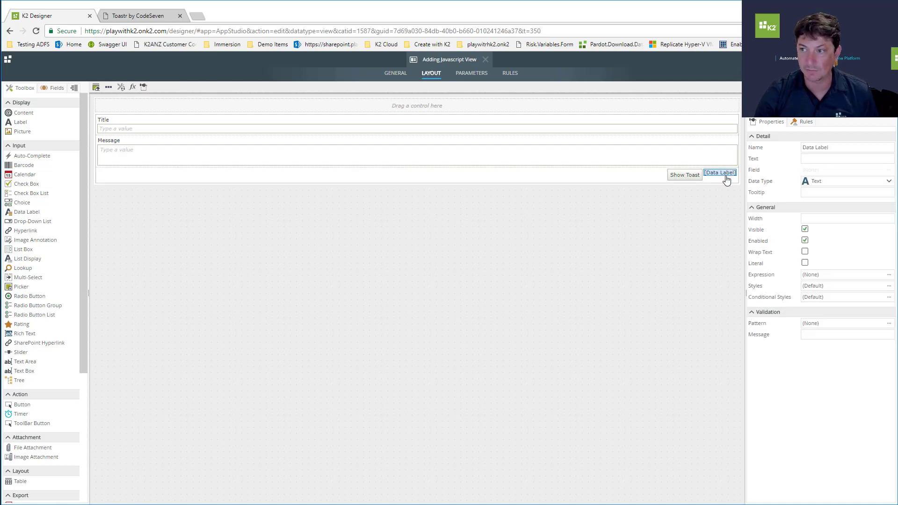
pyautogui.click(141, 183)
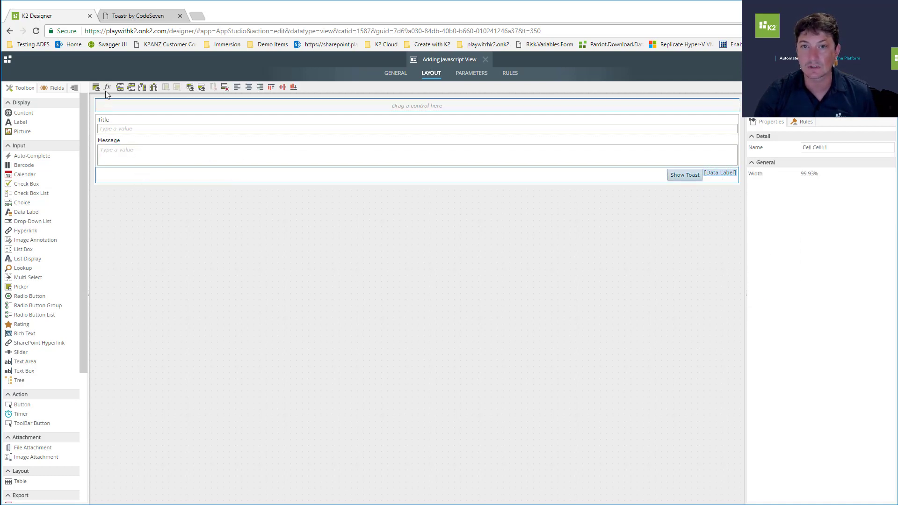
pyautogui.click(131, 89)
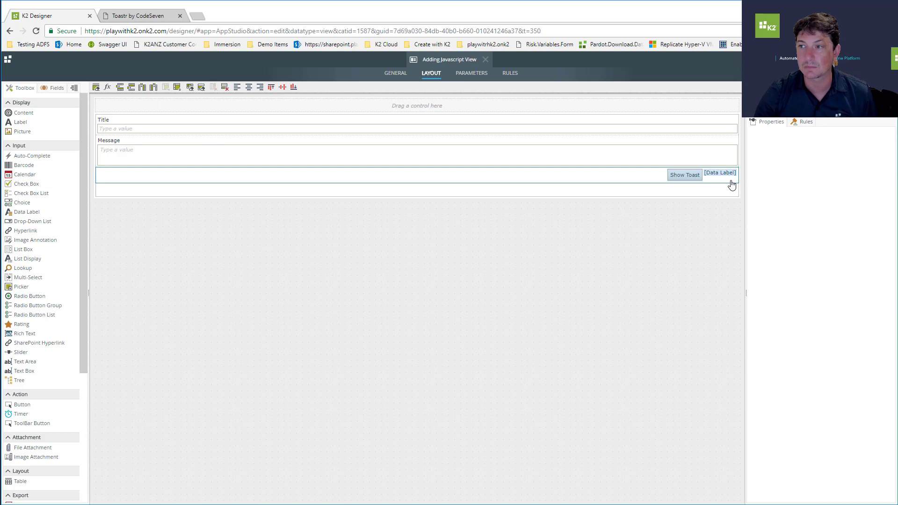
pyautogui.moveTo(720, 173); pyautogui.dragTo(233, 195)
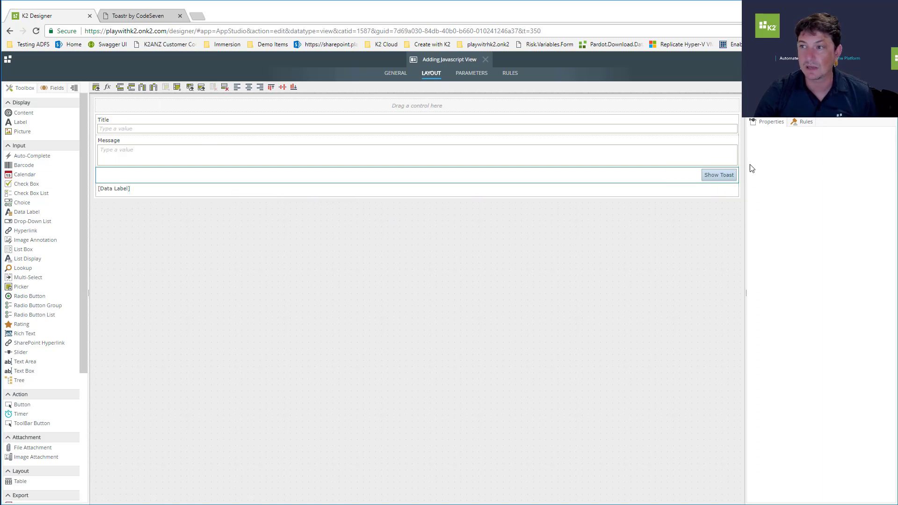
pyautogui.click(100, 191)
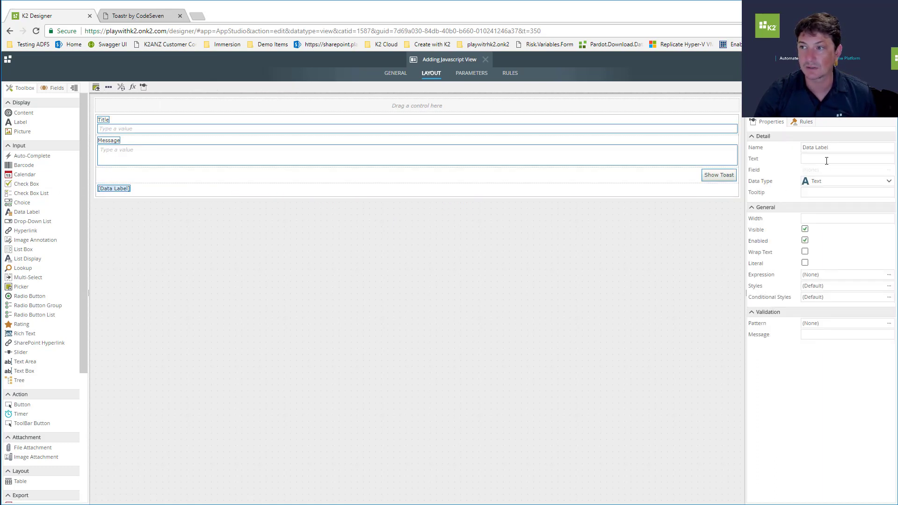
pyautogui.click(835, 147)
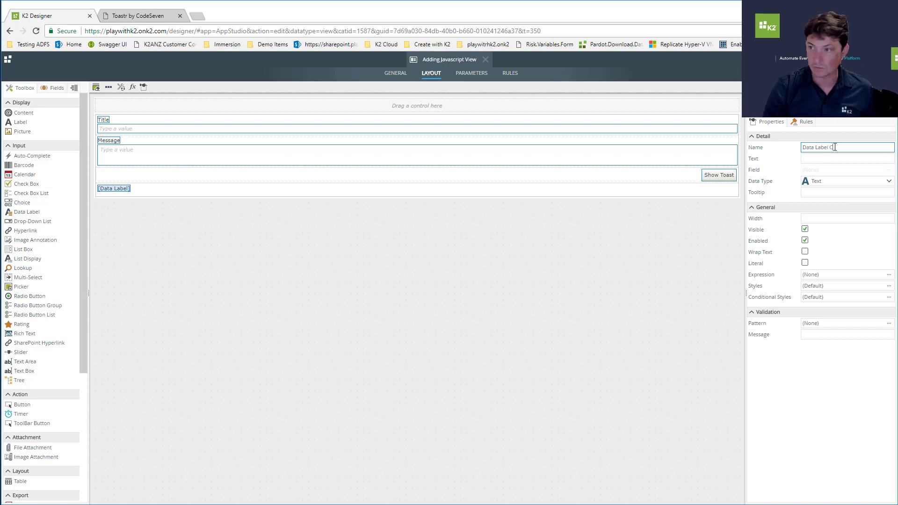
pyautogui.press('Return')
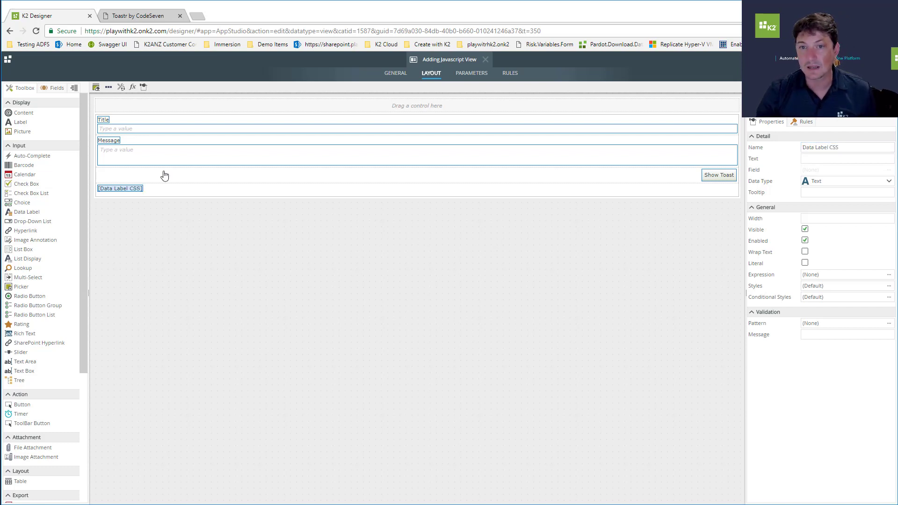
# Add a second data label named Data Label JS and enable Literal on both labels.
pyautogui.moveTo(29, 216); pyautogui.dragTo(160, 194)
pyautogui.click(842, 148)
pyautogui.press('BackSpace')
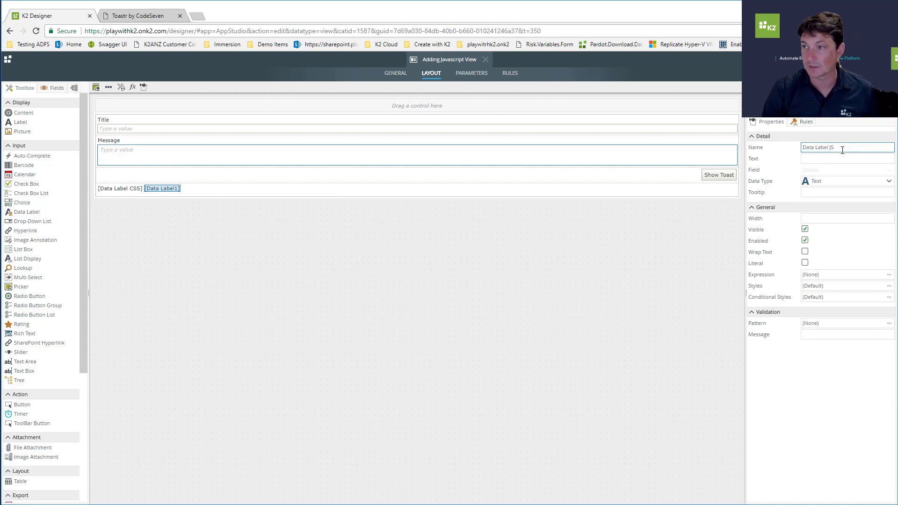
pyautogui.write('JS')
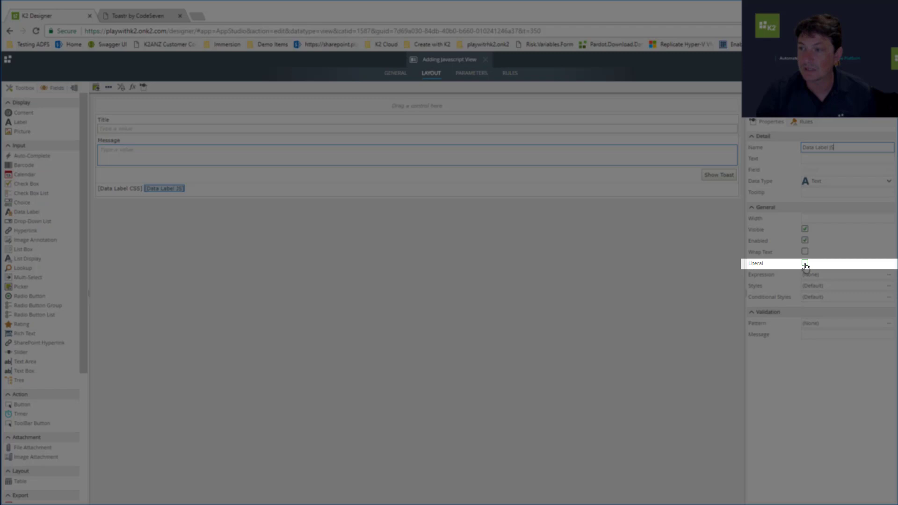
pyautogui.click(805, 262)
pyautogui.click(122, 188)
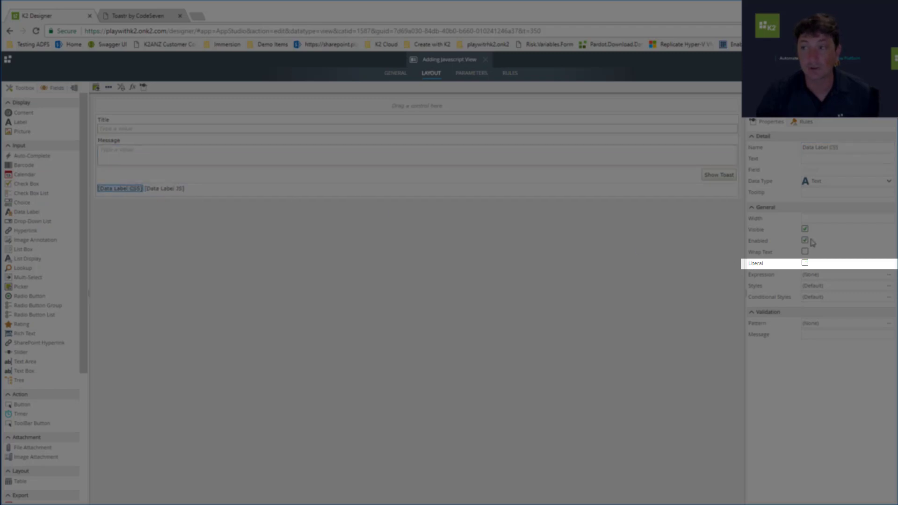
pyautogui.click(805, 263)
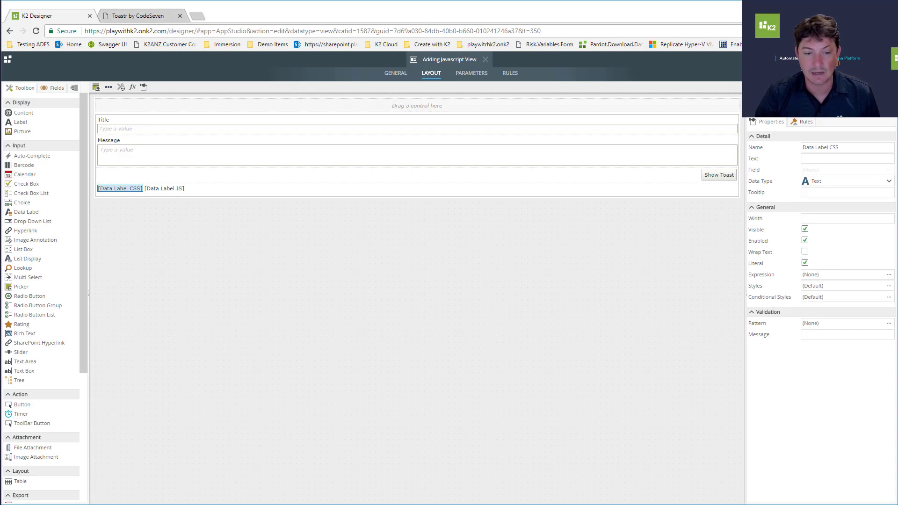
# Paste the toastr.min.css link tag from Notepad into Data Label CSS's Text property.
pyautogui.hotkey('alt', 'Tab')
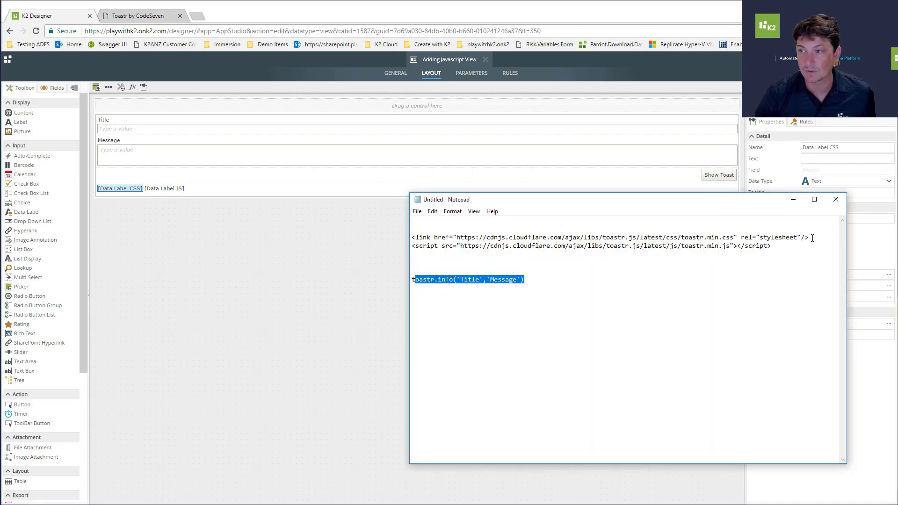
pyautogui.moveTo(813, 238); pyautogui.dragTo(493, 222)
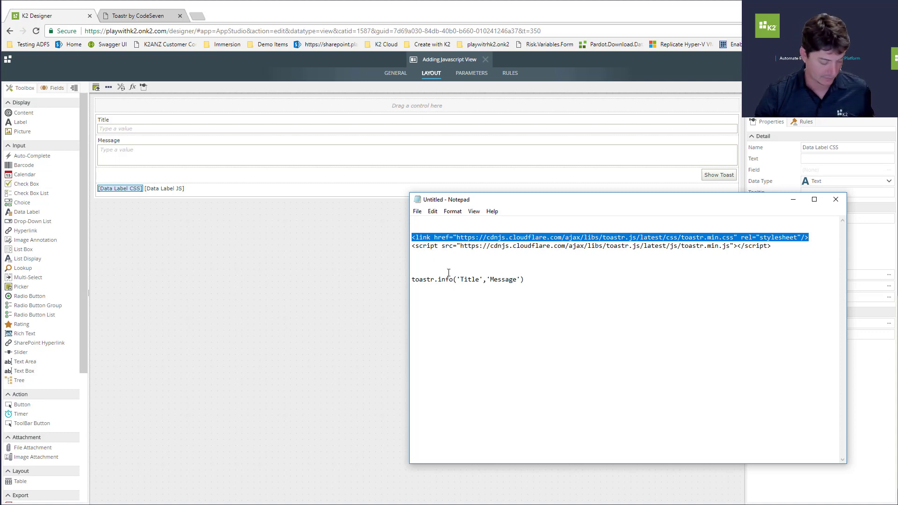
pyautogui.click(127, 190)
pyautogui.click(816, 158)
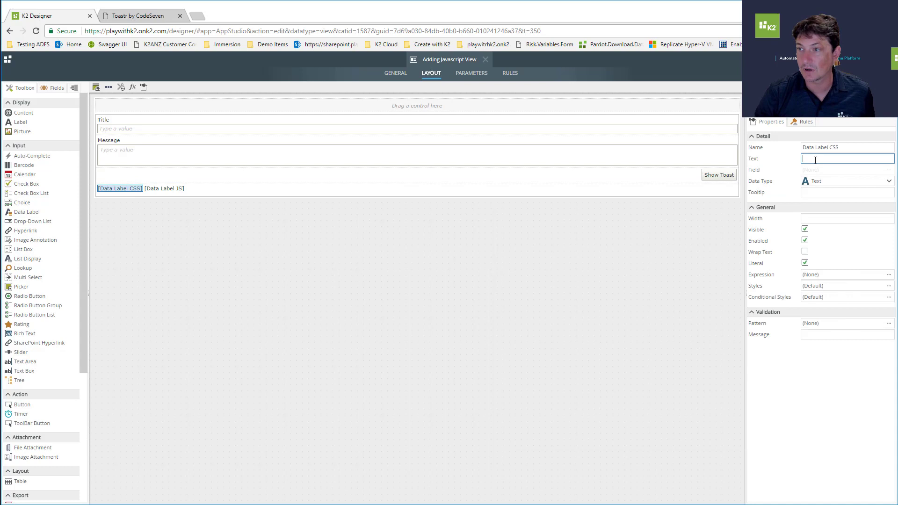
pyautogui.hotkey('ctrl', 'v')
pyautogui.press('Return')
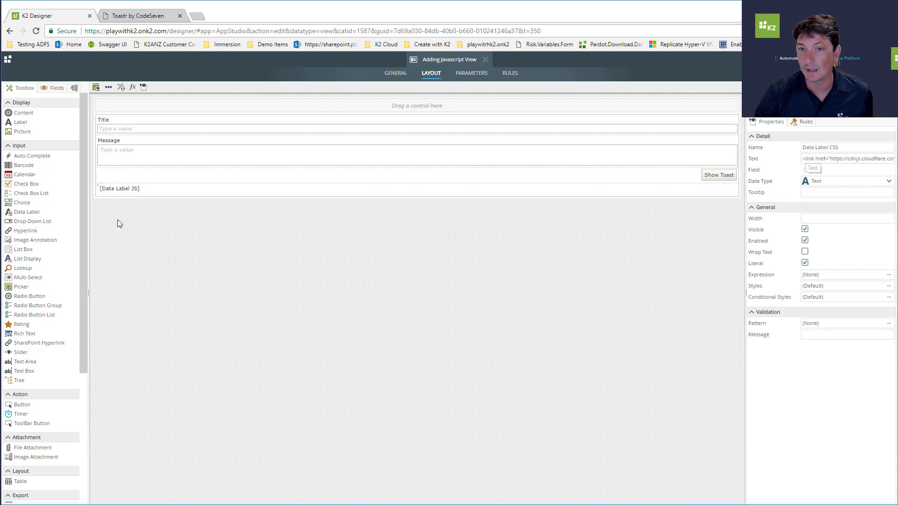
# Prefix the CSS label's text with 'CSS' and turn off its Visible property.
pyautogui.click(107, 192)
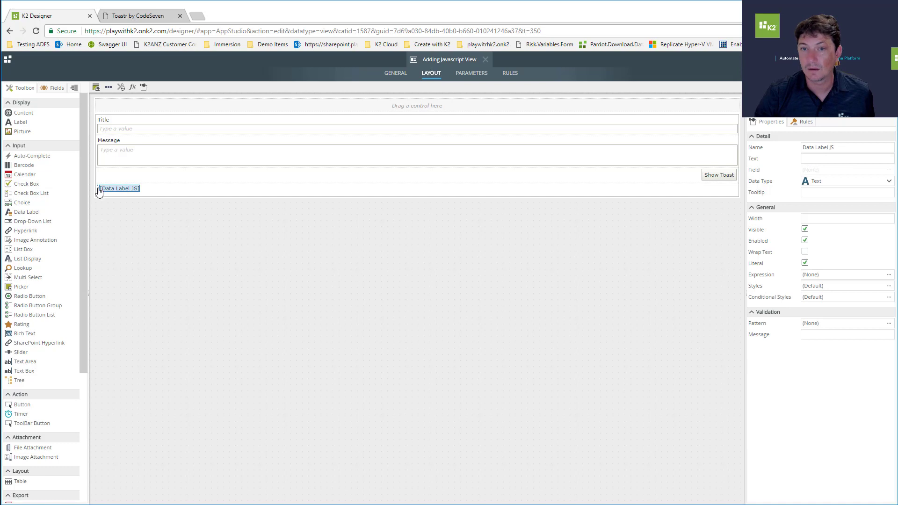
pyautogui.click(98, 188)
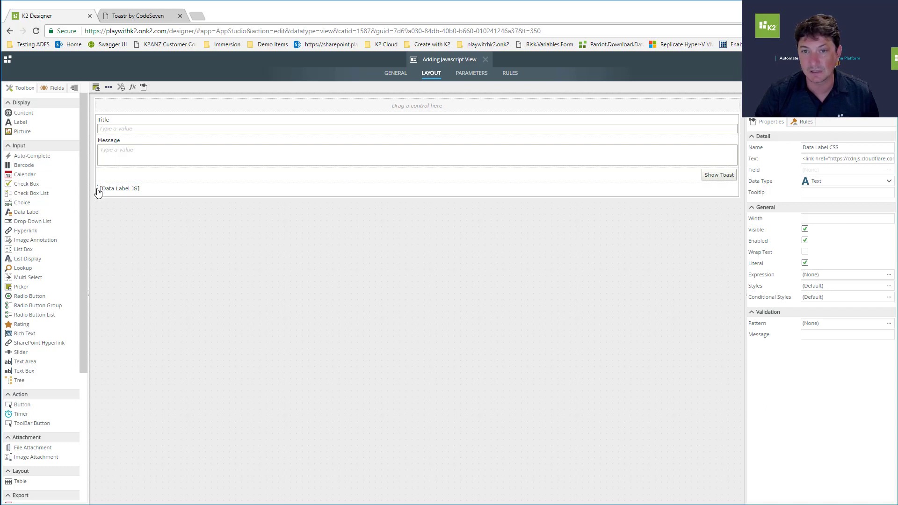
pyautogui.click(804, 159)
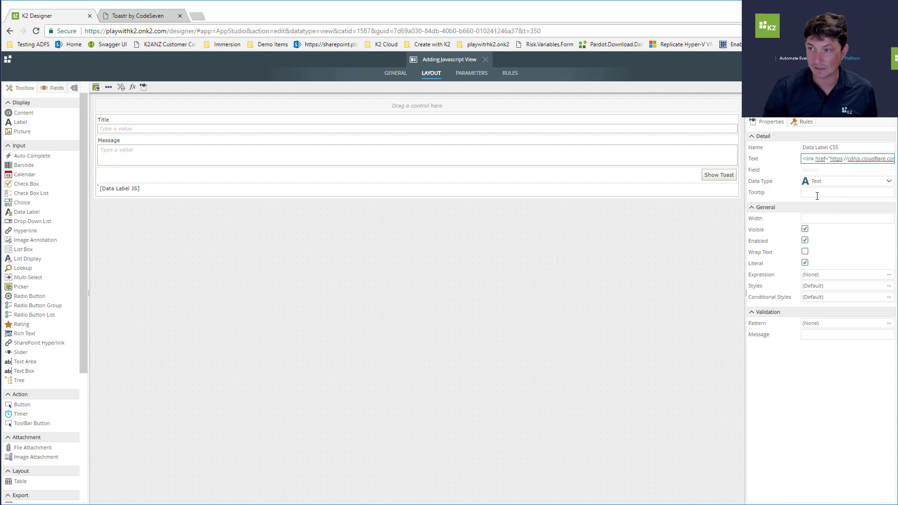
pyautogui.write('CSS')
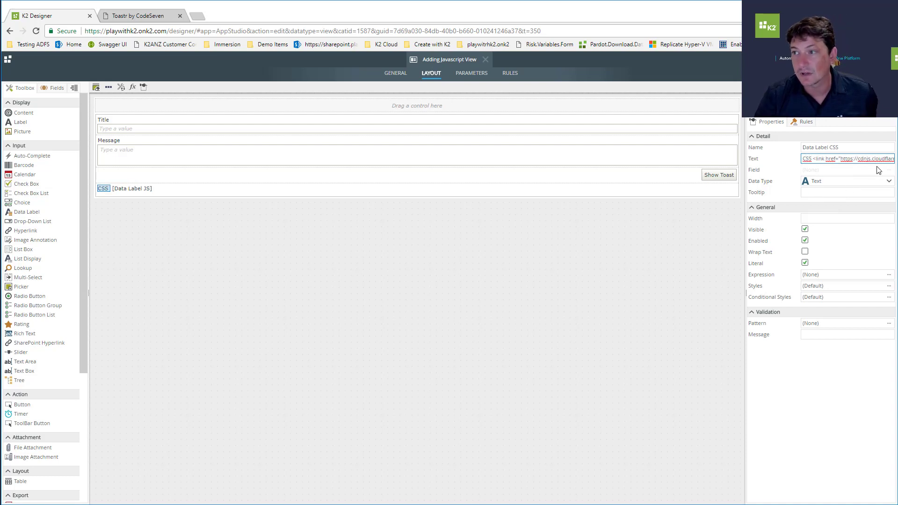
pyautogui.click(866, 149)
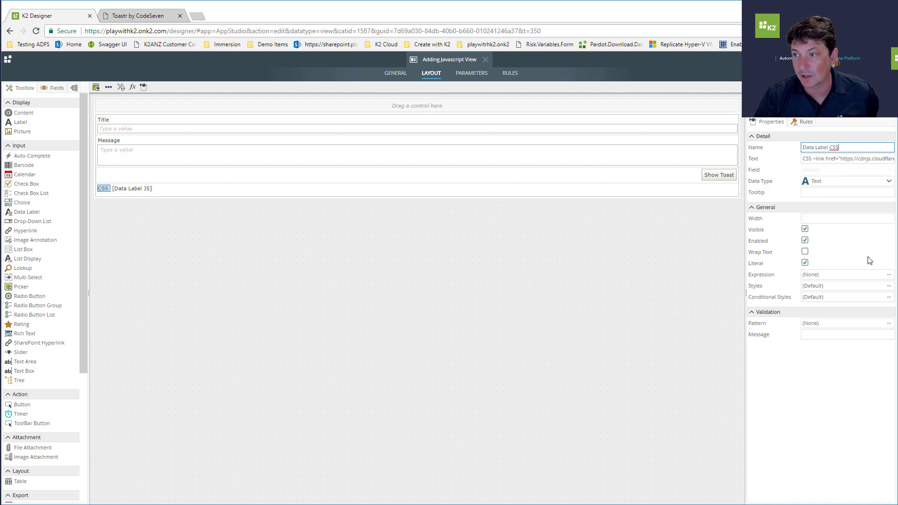
pyautogui.click(805, 229)
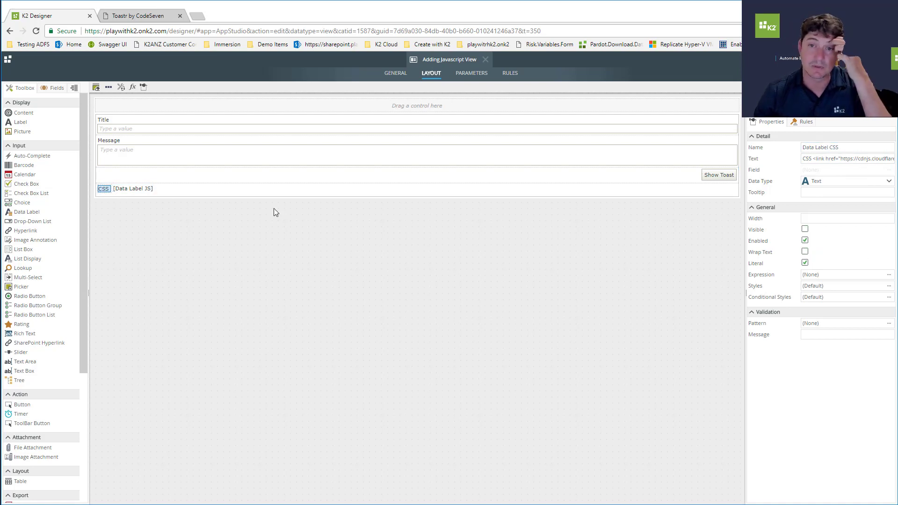
pyautogui.click(131, 189)
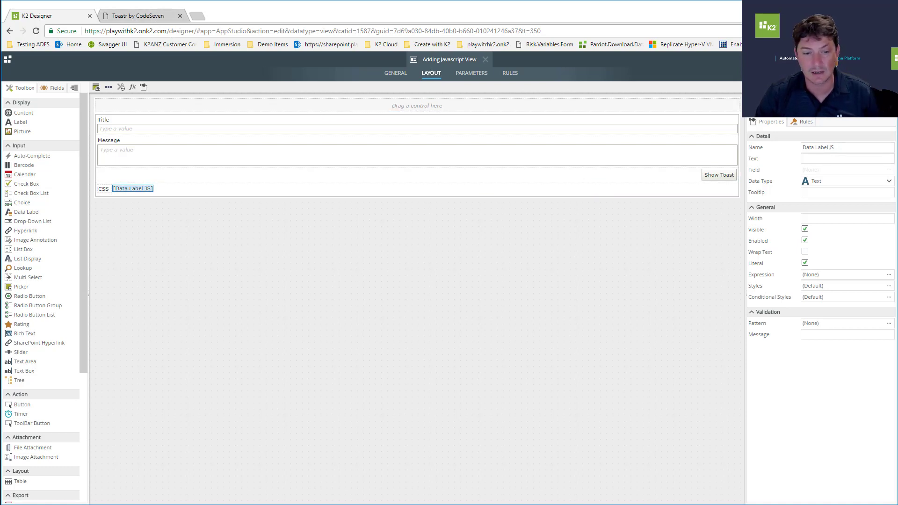
# Paste the toastr.min.js script tag from Notepad into Data Label JS's Text property.
pyautogui.hotkey('alt', 'Tab')
pyautogui.click(591, 260)
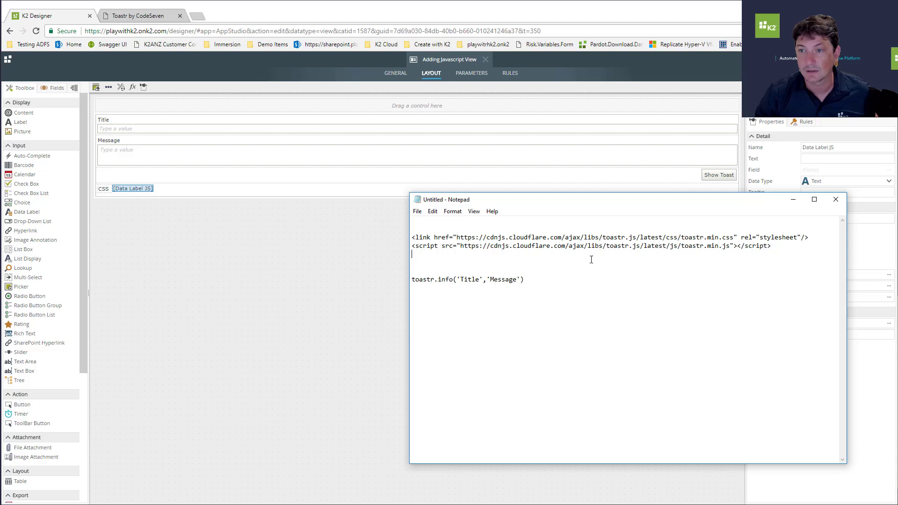
pyautogui.moveTo(413, 252); pyautogui.dragTo(411, 249)
pyautogui.hotkey('ctrl', 'c')
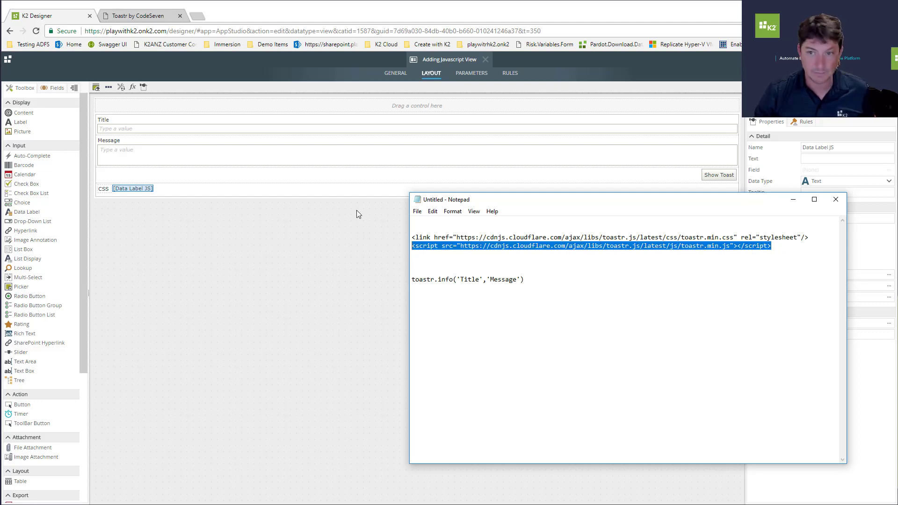
pyautogui.hotkey('alt', 'Tab')
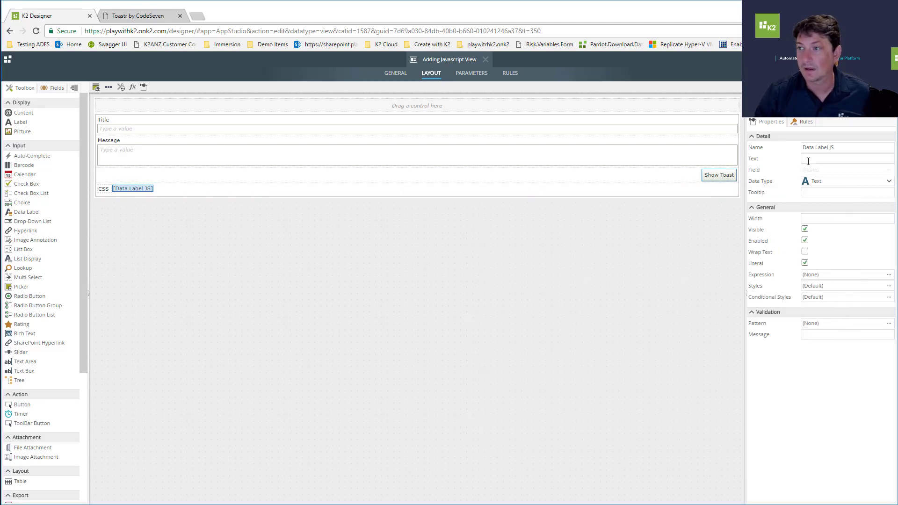
pyautogui.click(808, 161)
pyautogui.hotkey('ctrl', 'v')
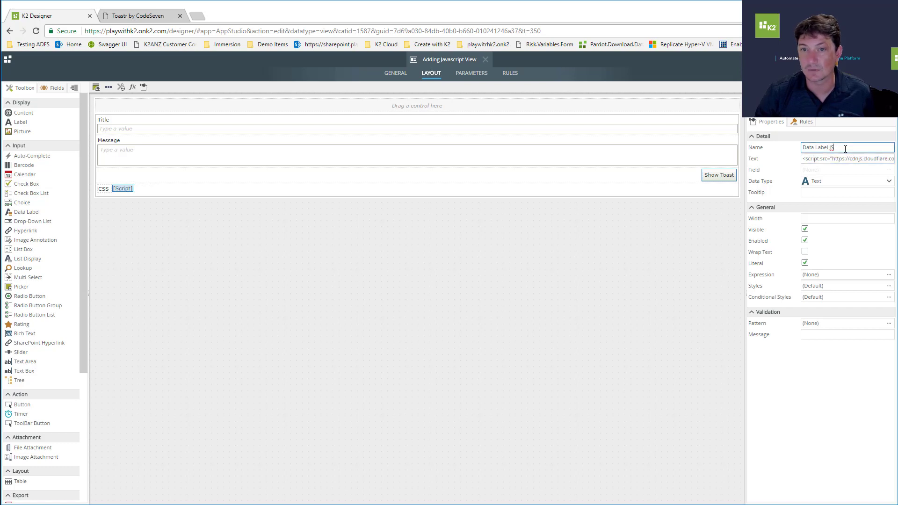
pyautogui.click(152, 181)
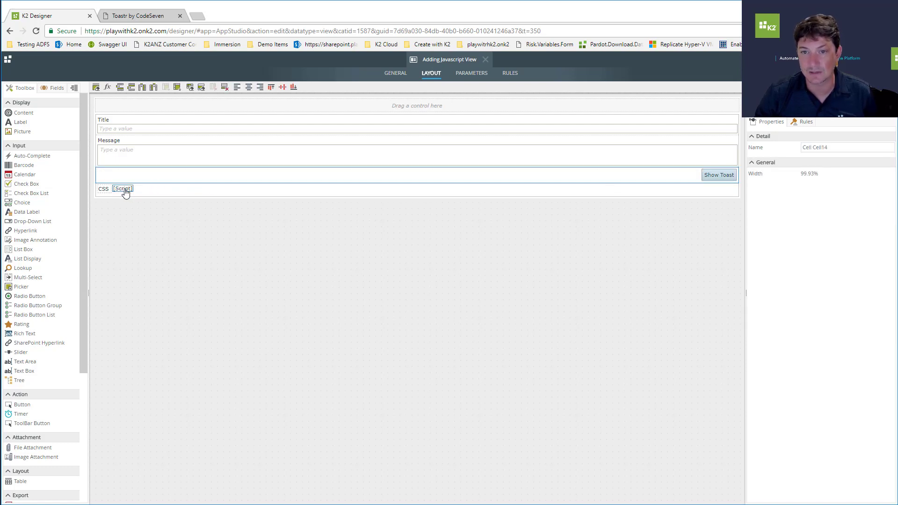
# Check the CSS label's text, then turn off Visible on Data Label JS.
pyautogui.click(103, 192)
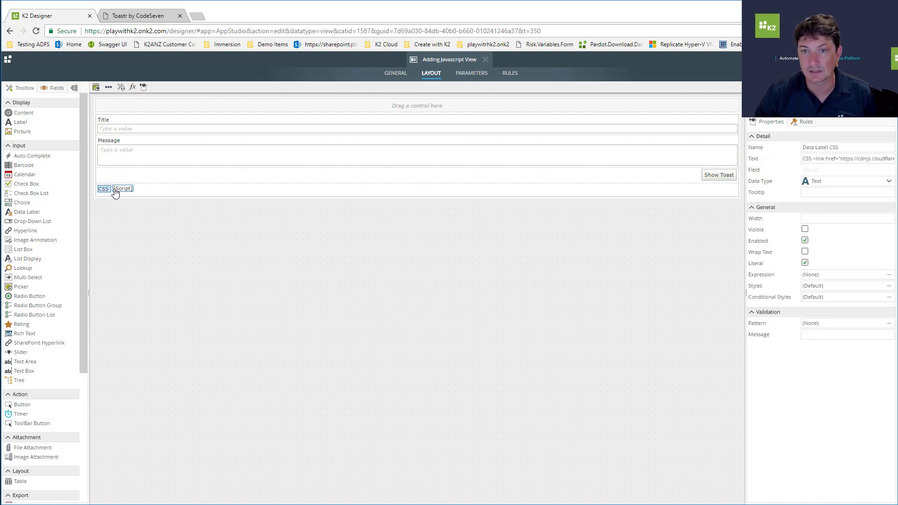
pyautogui.moveTo(811, 158); pyautogui.dragTo(792, 161)
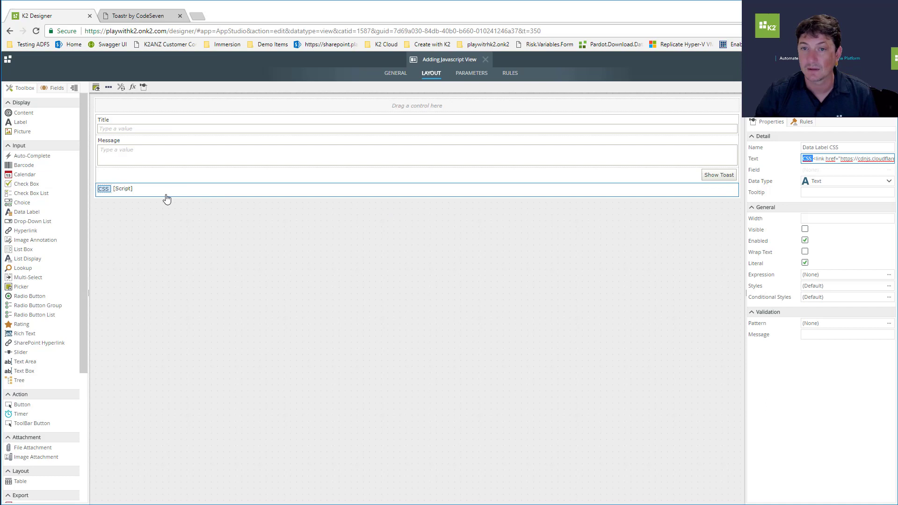
pyautogui.click(123, 189)
pyautogui.click(804, 228)
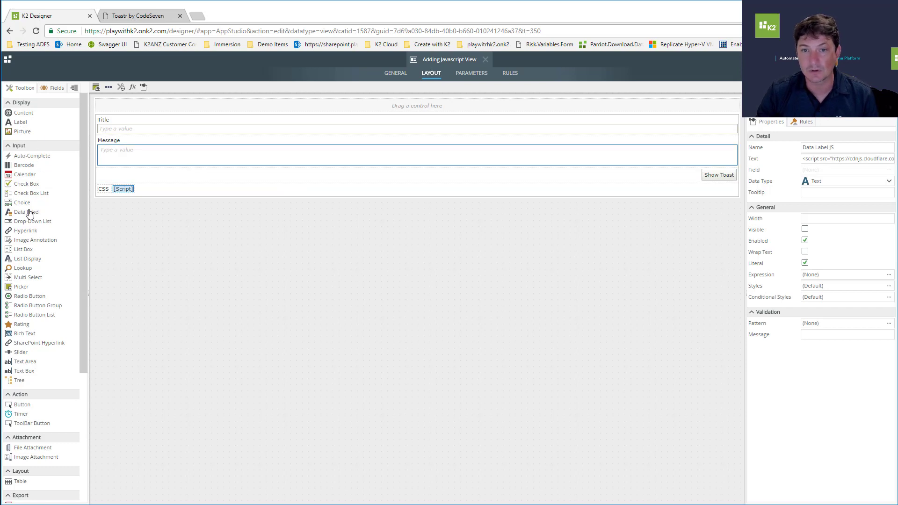
# Drop a data label after the script label as Data Label JS Execute, Literal on, Visible off.
pyautogui.moveTo(28, 213); pyautogui.dragTo(181, 196)
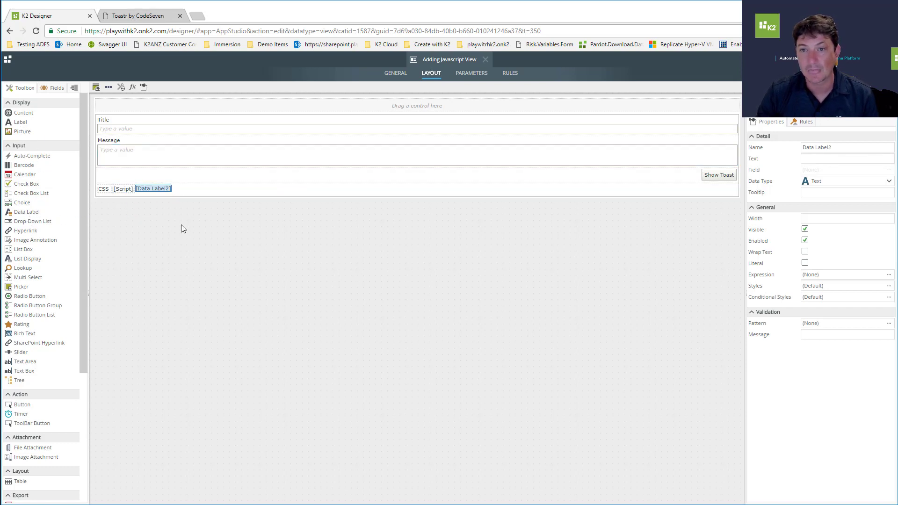
pyautogui.click(843, 149)
pyautogui.press('BackSpace')
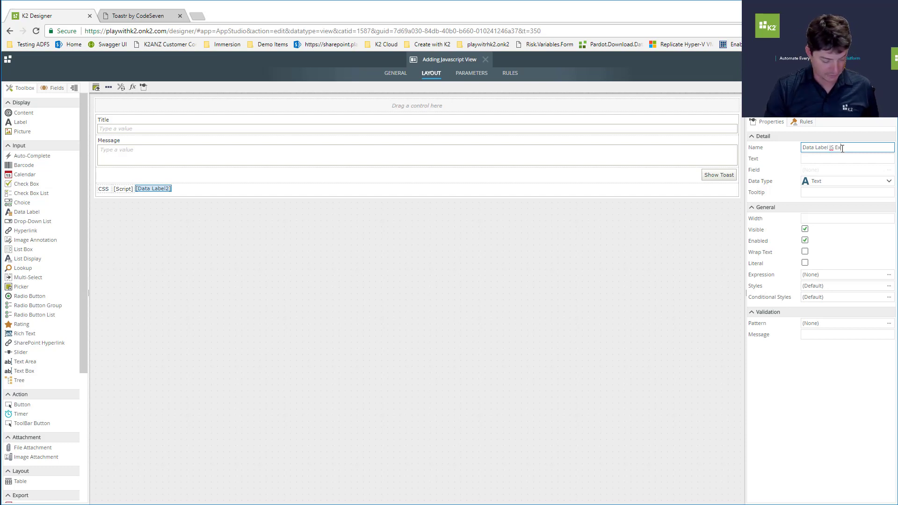
pyautogui.write('JS Execute')
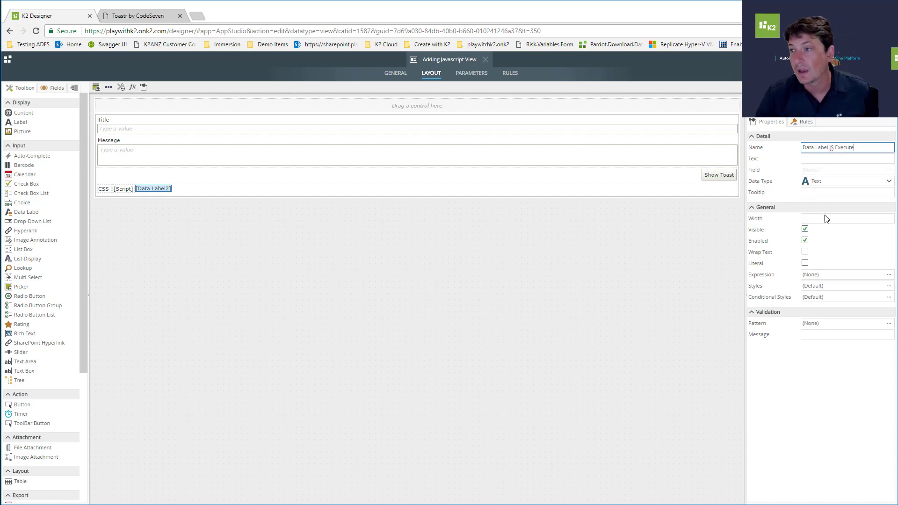
pyautogui.click(804, 262)
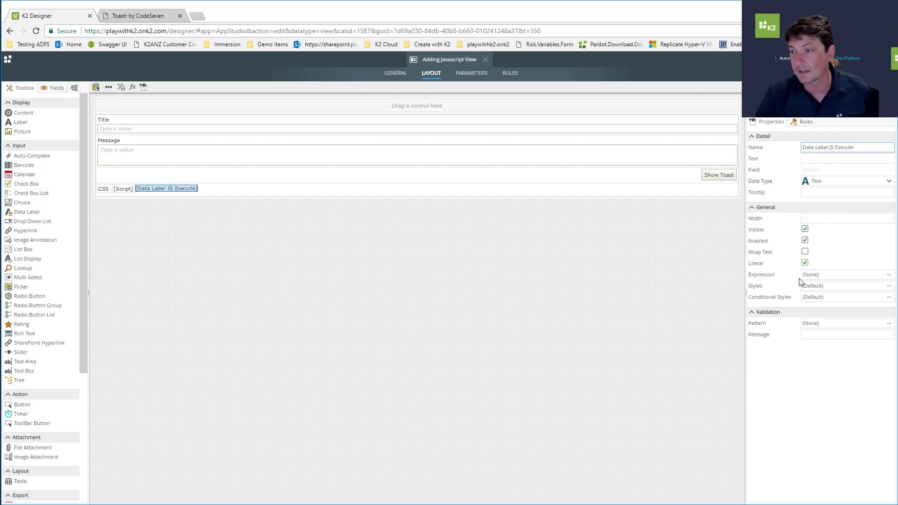
pyautogui.click(805, 229)
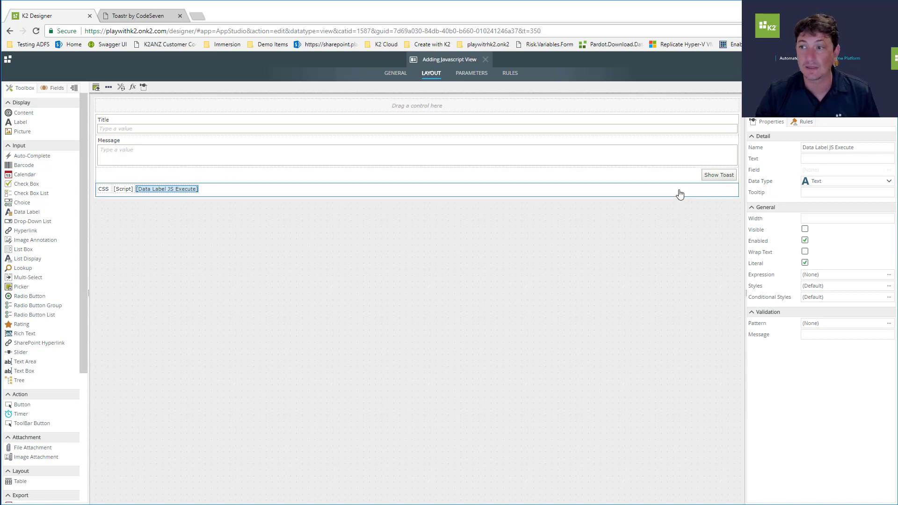
pyautogui.click(712, 185)
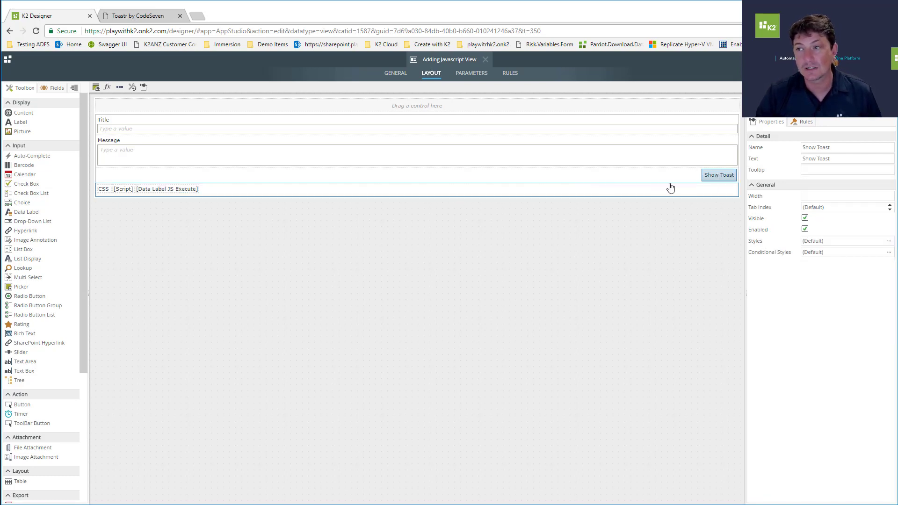
# Add a new rule with a Transfer data action, found by searching 'tr', and open its mapping.
pyautogui.click(801, 124)
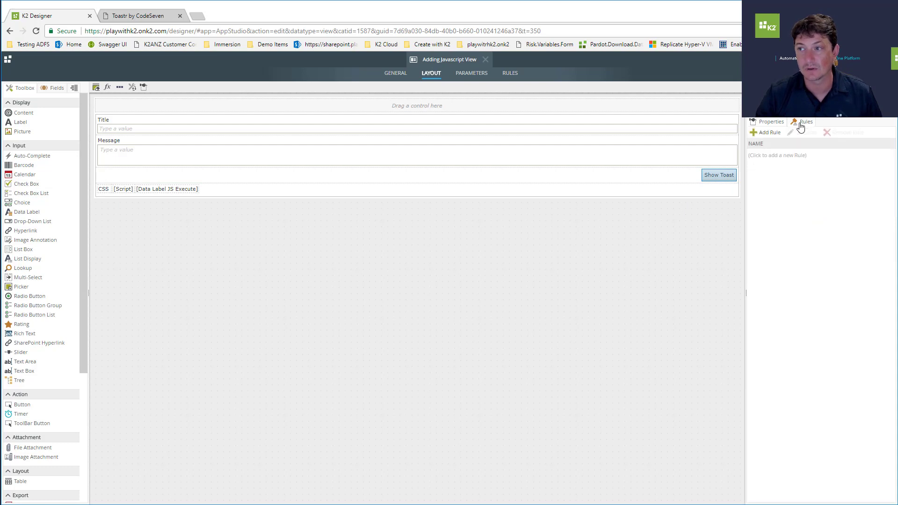
pyautogui.click(762, 160)
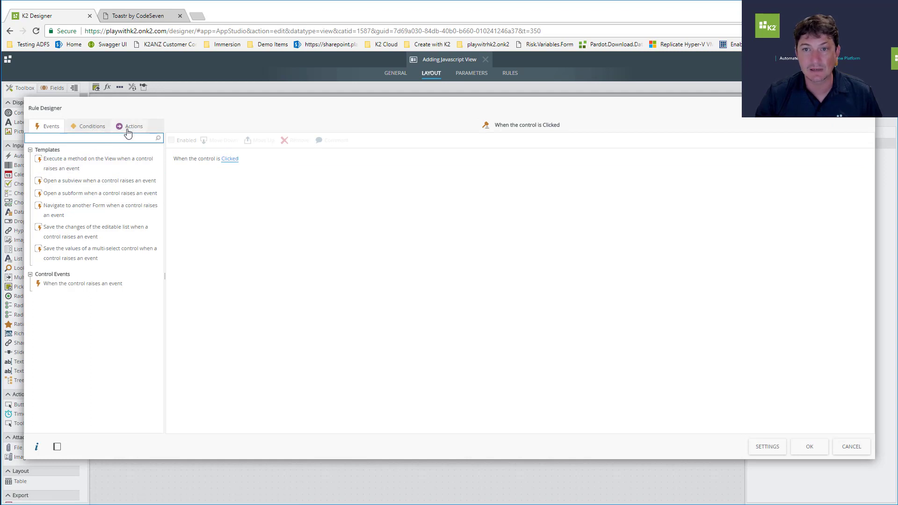
pyautogui.click(129, 126)
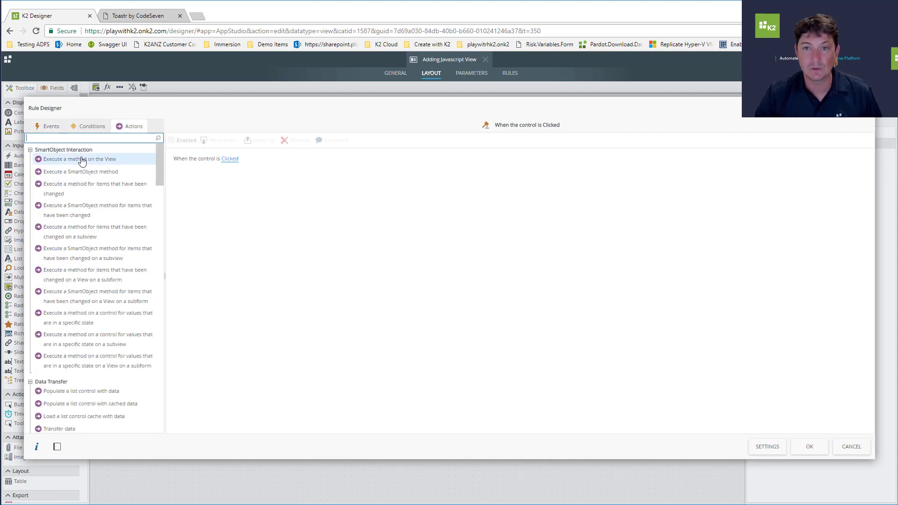
pyautogui.click(72, 136)
pyautogui.write('trans')
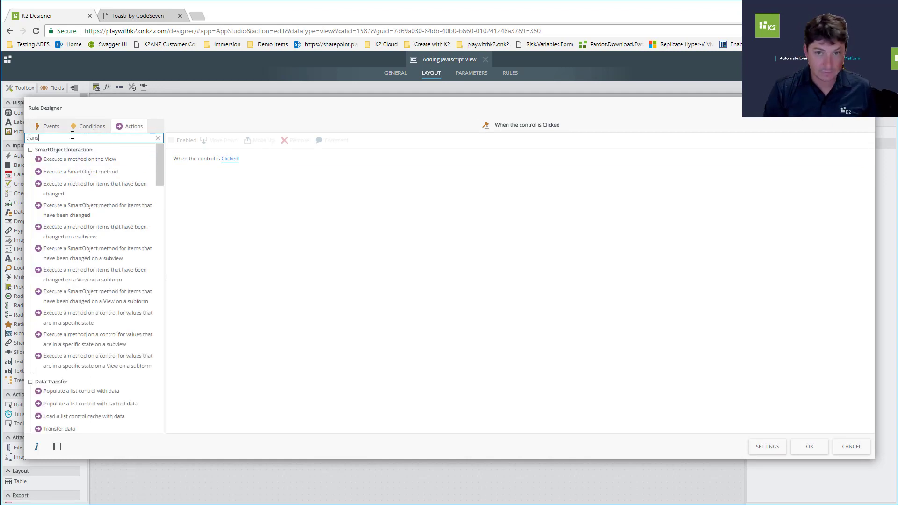
pyautogui.doubleClick(61, 160)
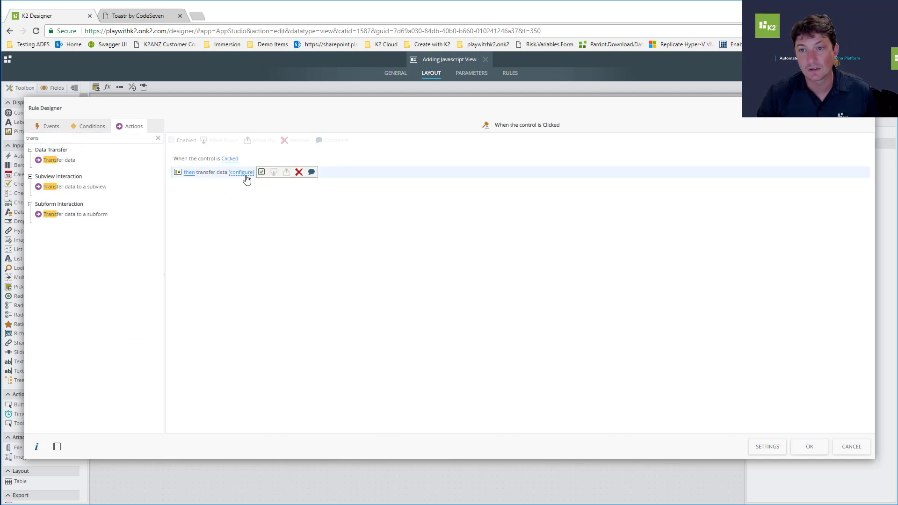
pyautogui.click(244, 174)
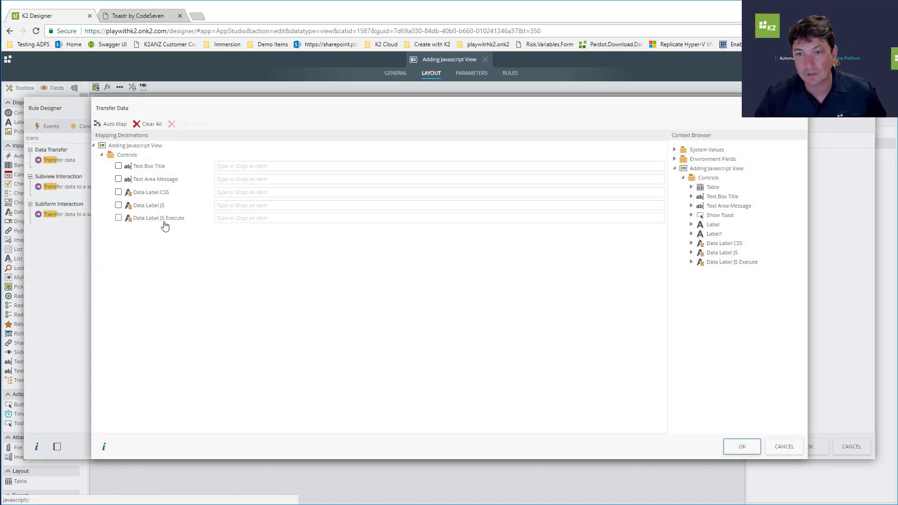
# Tick Data Label JS Execute and set its value to <script>toastr.info('Title','Message')</script> using the Notepad line.
pyautogui.click(247, 219)
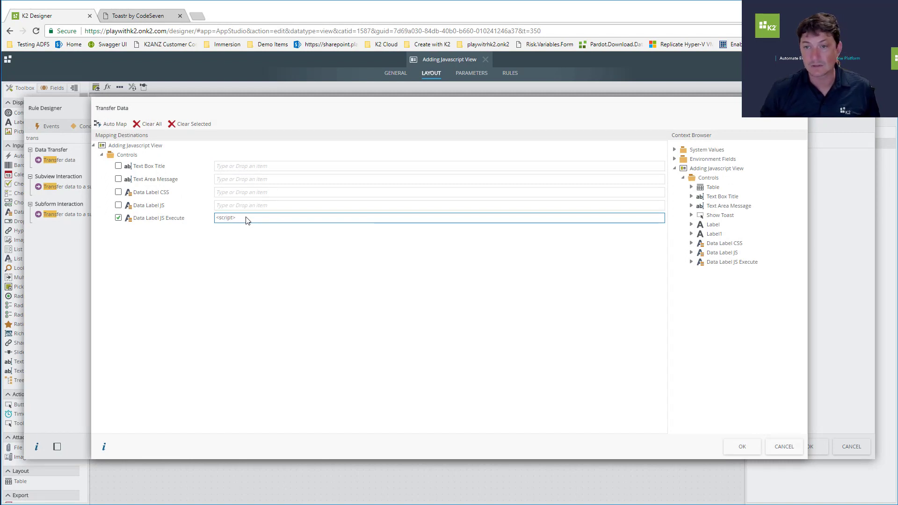
pyautogui.hotkey('alt', 'Tab')
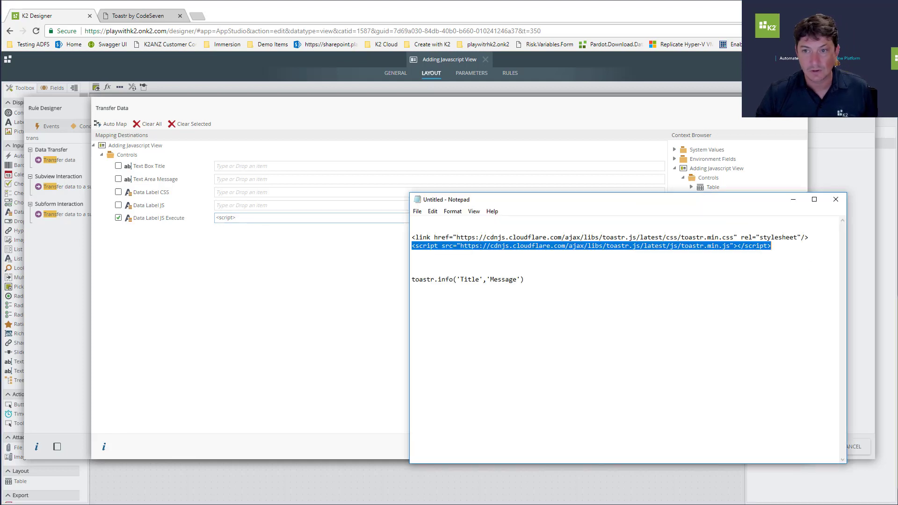
pyautogui.click(604, 255)
pyautogui.moveTo(534, 283); pyautogui.dragTo(409, 281)
pyautogui.hotkey('ctrl', 'c')
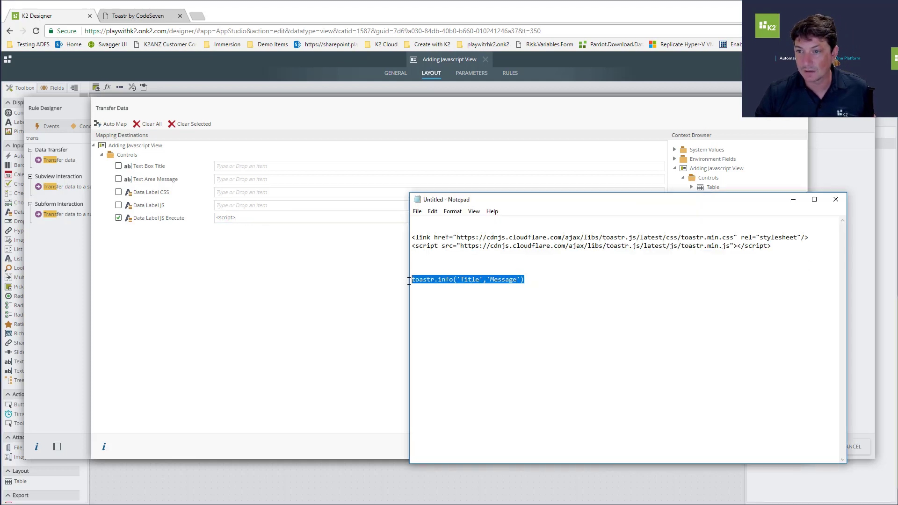
pyautogui.click(264, 218)
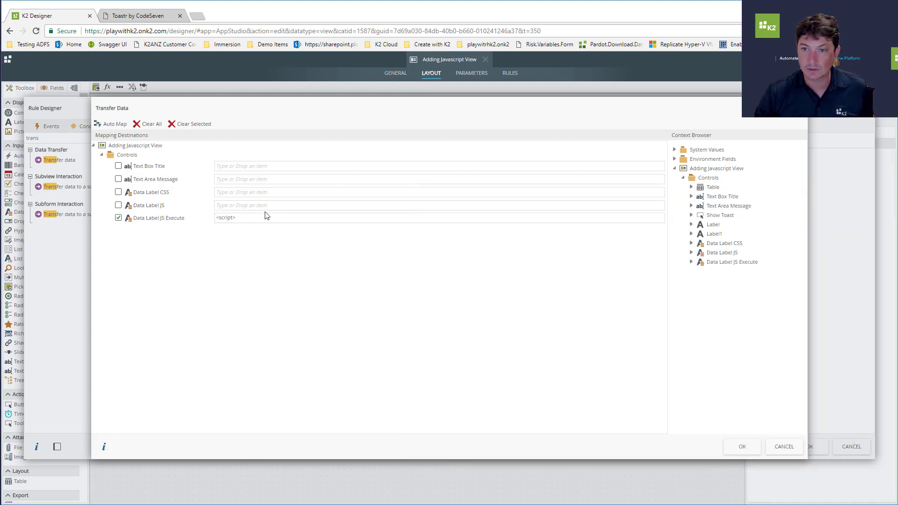
pyautogui.hotkey('ctrl', 'v')
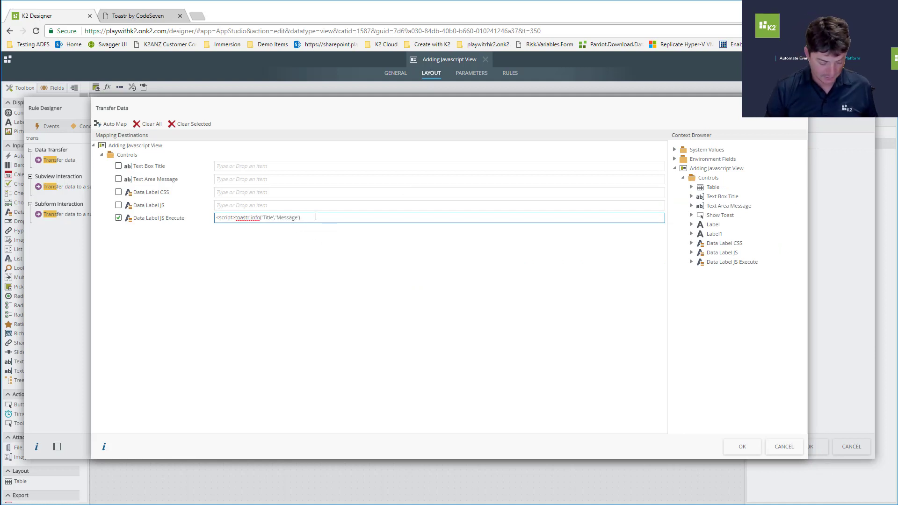
pyautogui.write('</scr')
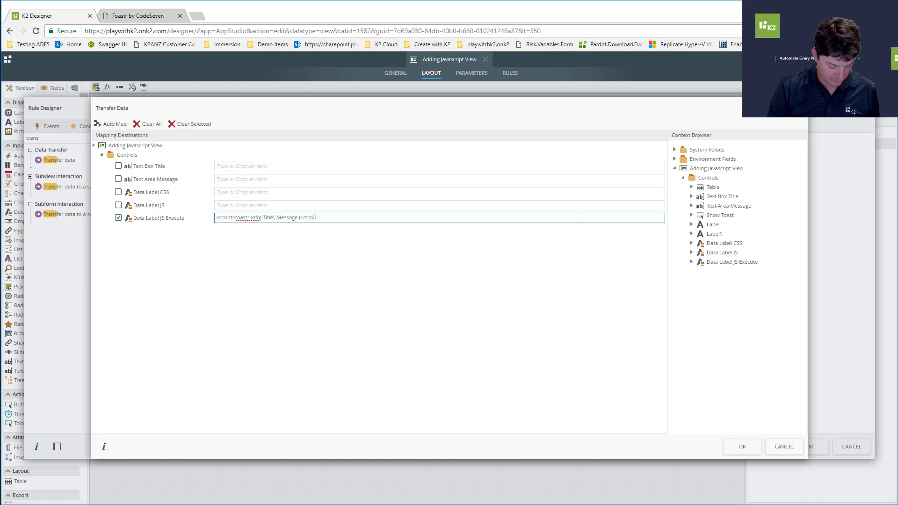
pyautogui.write('ipt>')
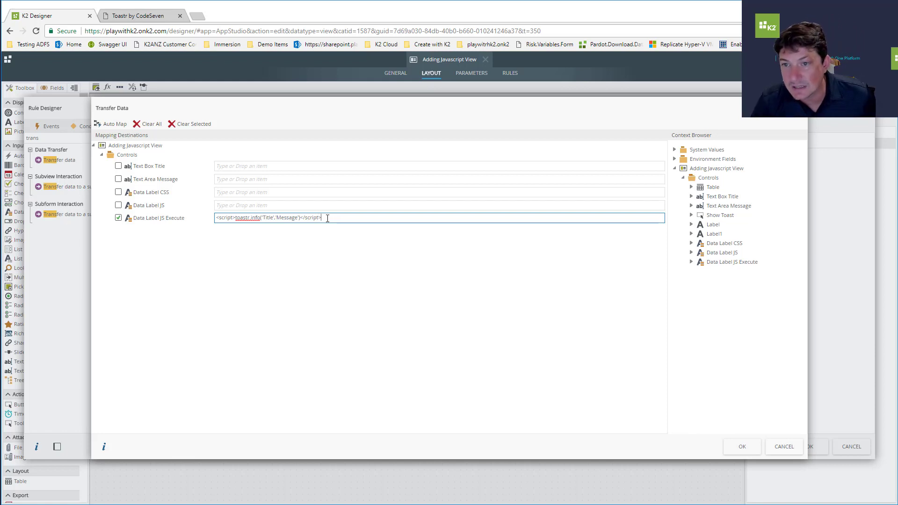
pyautogui.moveTo(327, 219); pyautogui.dragTo(300, 217)
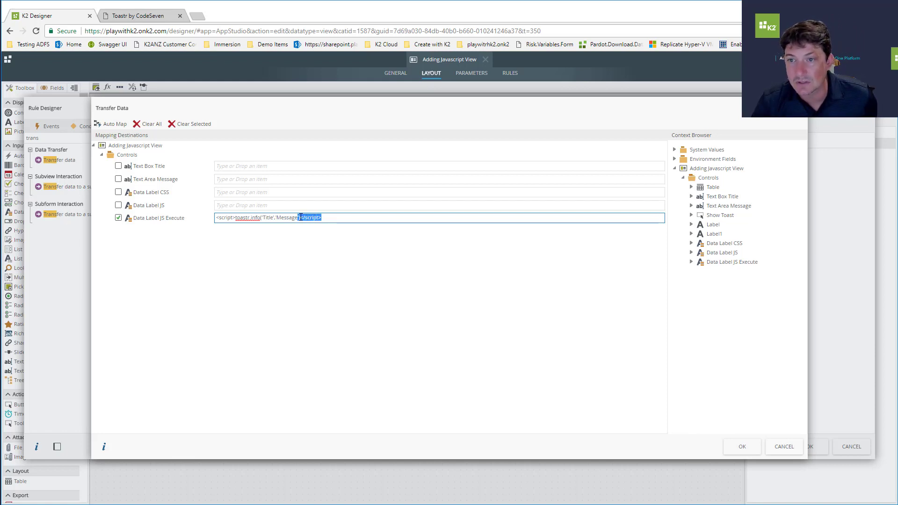
pyautogui.click(328, 218)
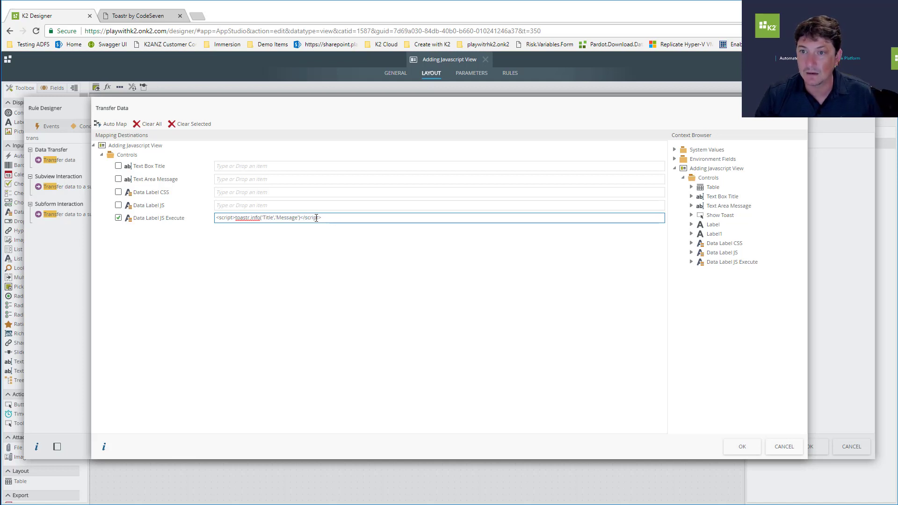
# Replace 'Title' and 'Message' with the Text Box Title and Text Area Message fields, removing stray quotes.
pyautogui.doubleClick(268, 218)
pyautogui.press('BackSpace')
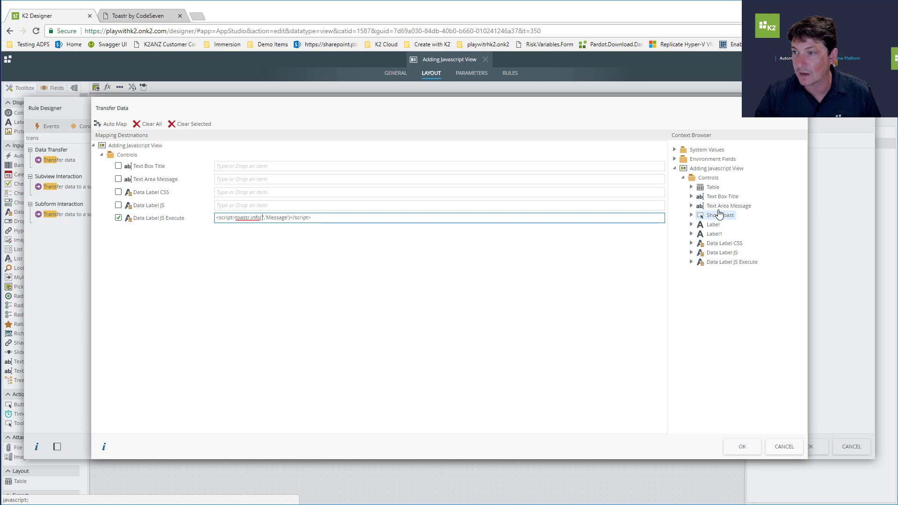
pyautogui.moveTo(722, 197); pyautogui.dragTo(264, 218)
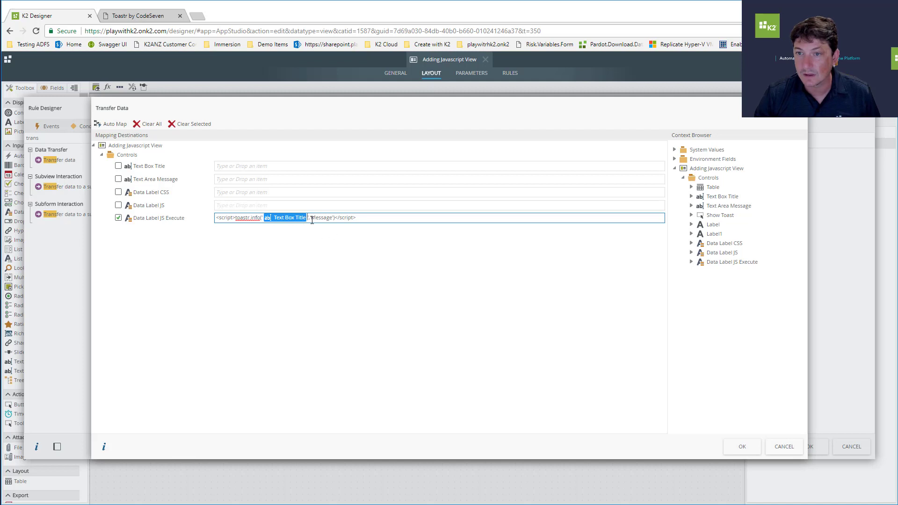
pyautogui.press('Delete')
pyautogui.press('Delete')
pyautogui.press('Delete')
pyautogui.press('Delete')
pyautogui.press('Delete')
pyautogui.press('Delete')
pyautogui.press('Delete')
pyautogui.moveTo(729, 208)
pyautogui.mouseDown()
pyautogui.moveTo(737, 209)
pyautogui.moveTo(365, 225)
pyautogui.moveTo(313, 217)
pyautogui.mouseUp()
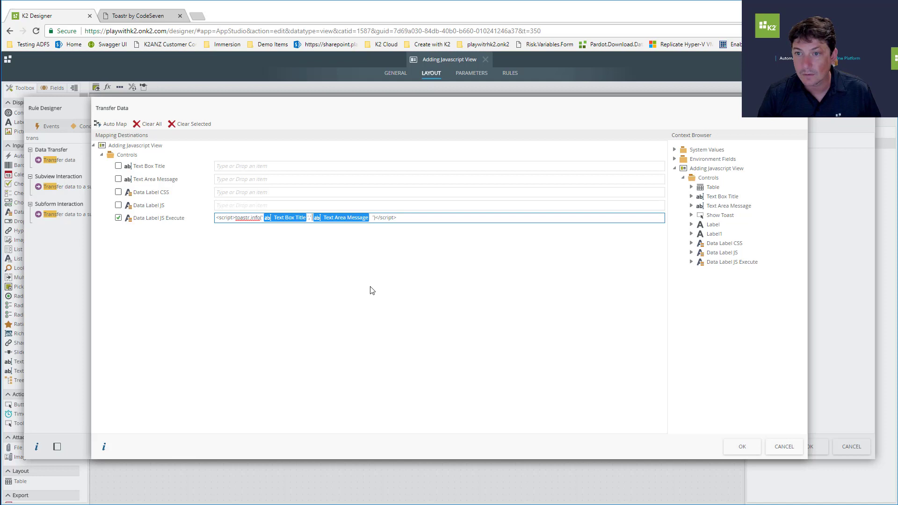
pyautogui.press('BackSpace')
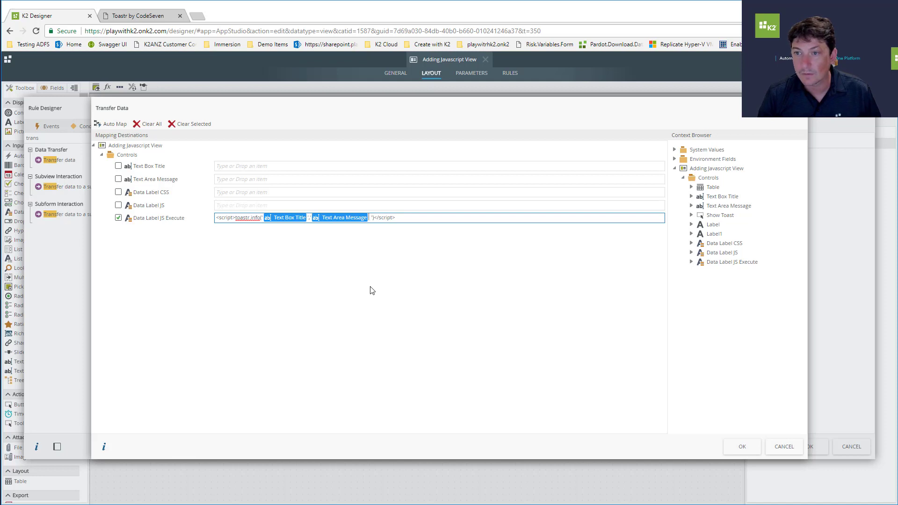
pyautogui.press('BackSpace')
pyautogui.press('BackSpace')
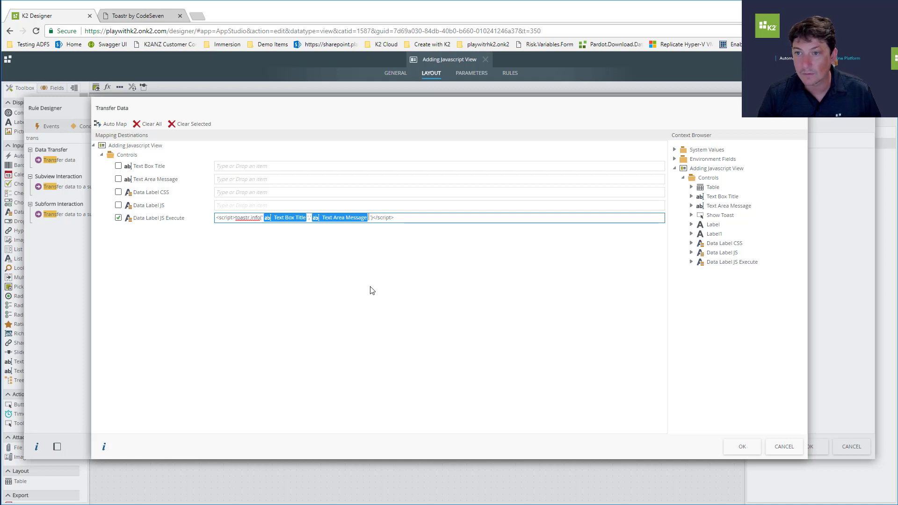
# Add a second transfer data action with Data Label JS Execute left empty, then save the Show Toast rule.
pyautogui.click(742, 446)
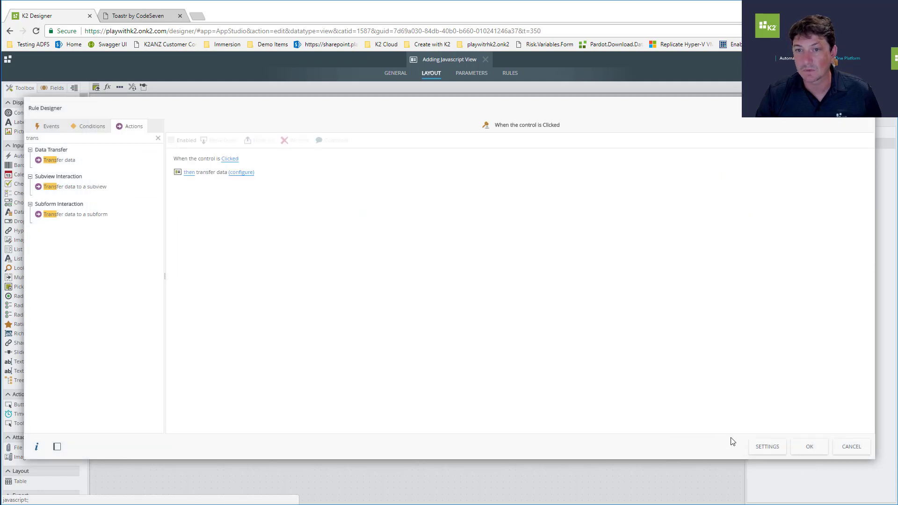
pyautogui.doubleClick(70, 160)
pyautogui.click(251, 195)
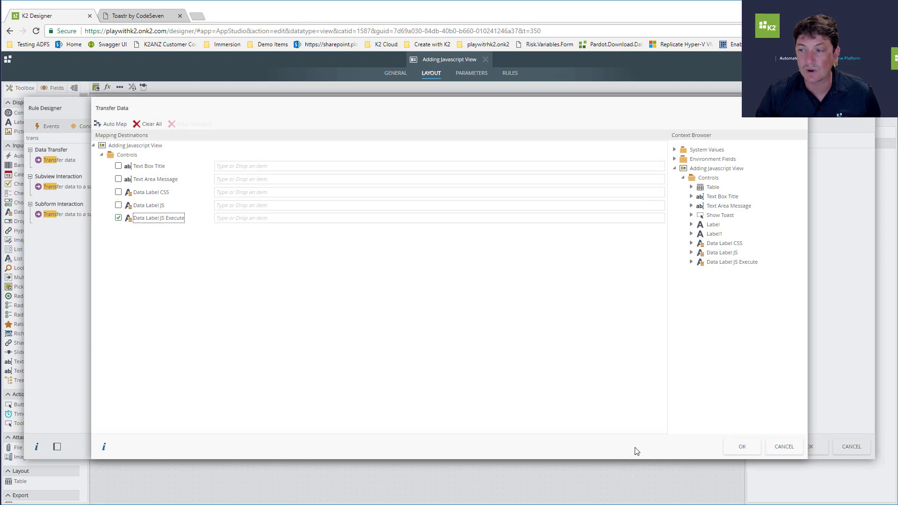
pyautogui.click(730, 447)
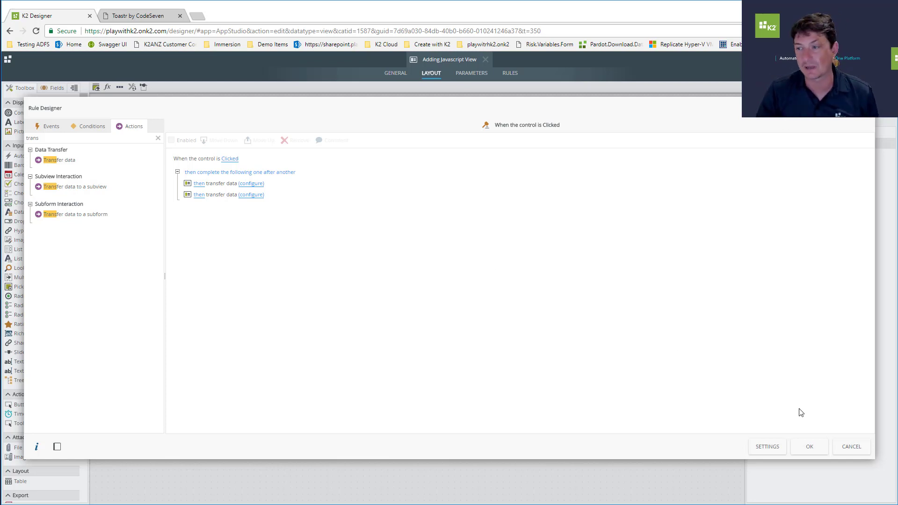
pyautogui.click(810, 447)
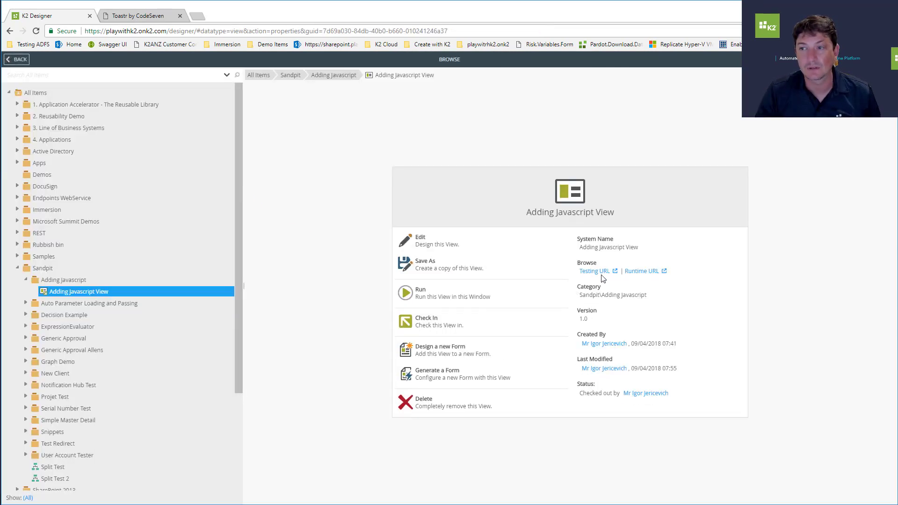
# Open the view's testing URL and enter Title 'Hello' and Message 'this works'.
pyautogui.click(594, 272)
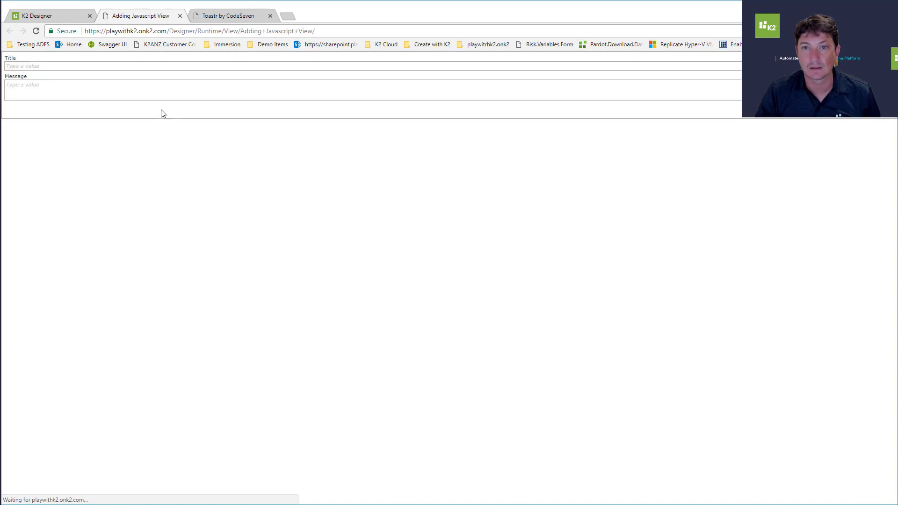
pyautogui.click(34, 68)
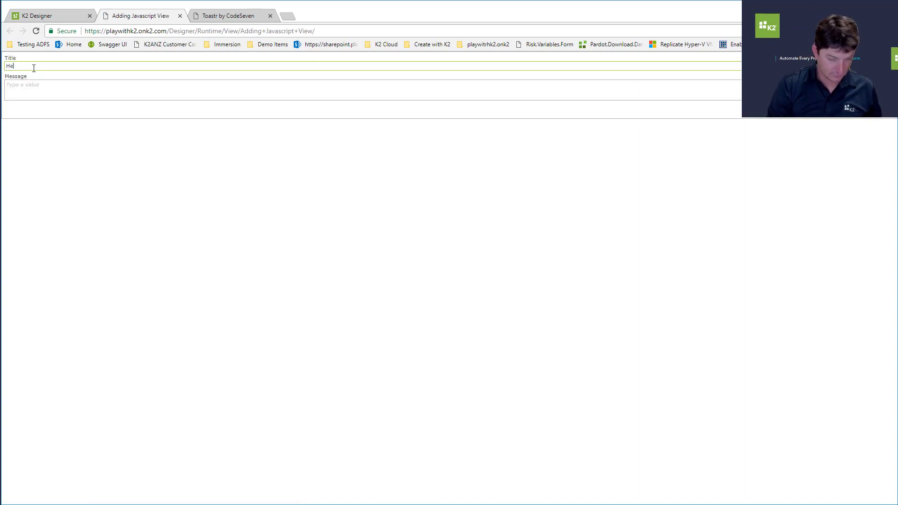
pyautogui.press('Tab')
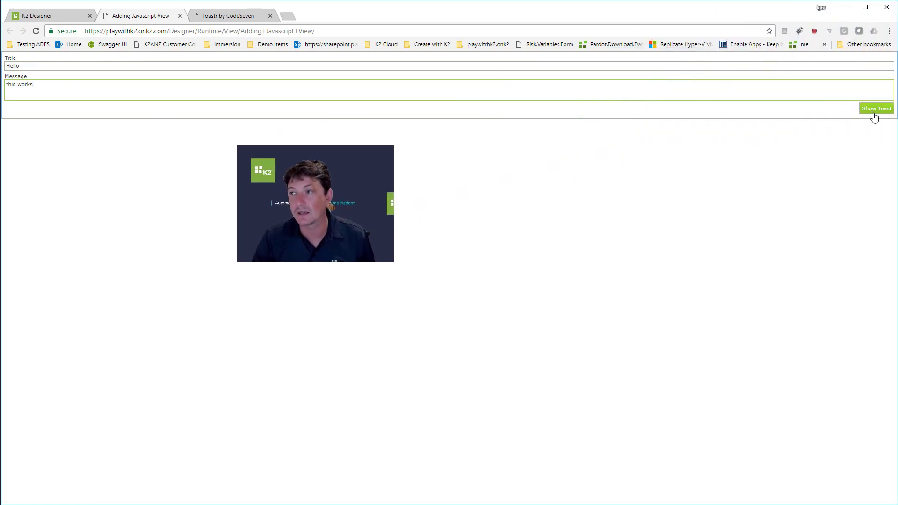
pyautogui.click(873, 111)
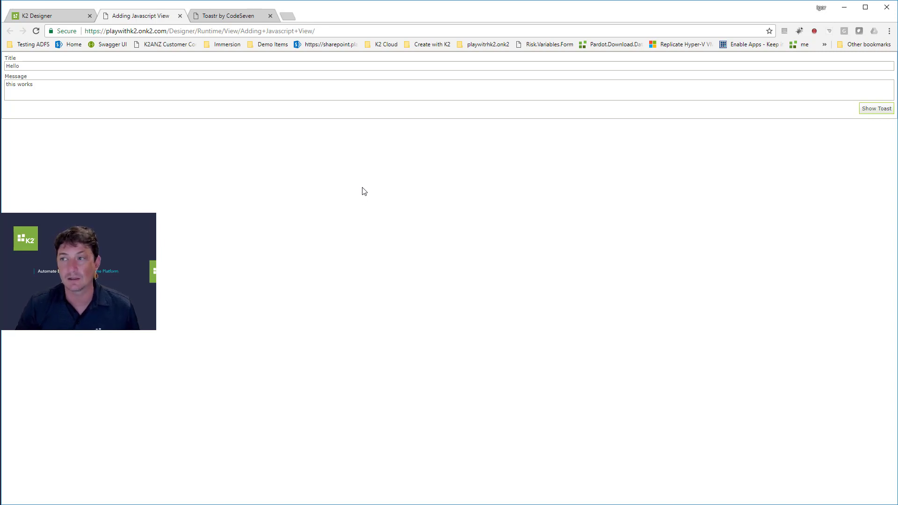
pyautogui.click(869, 111)
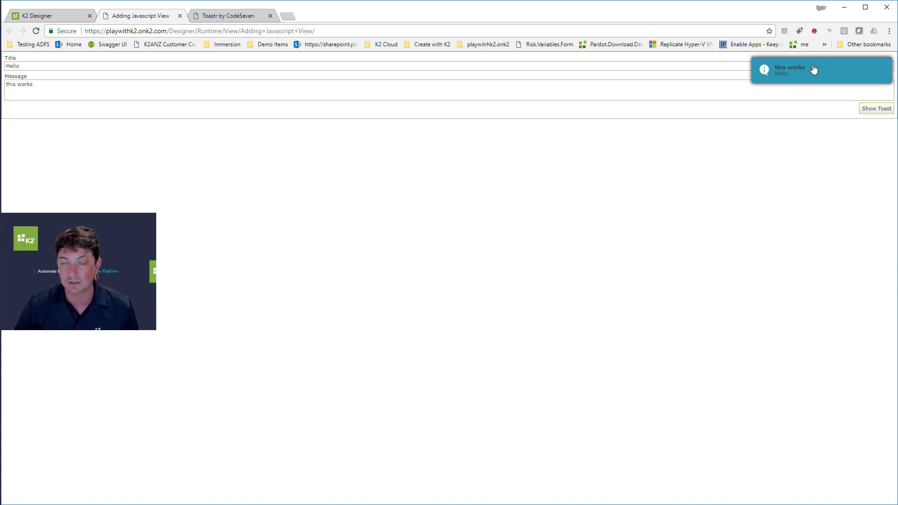